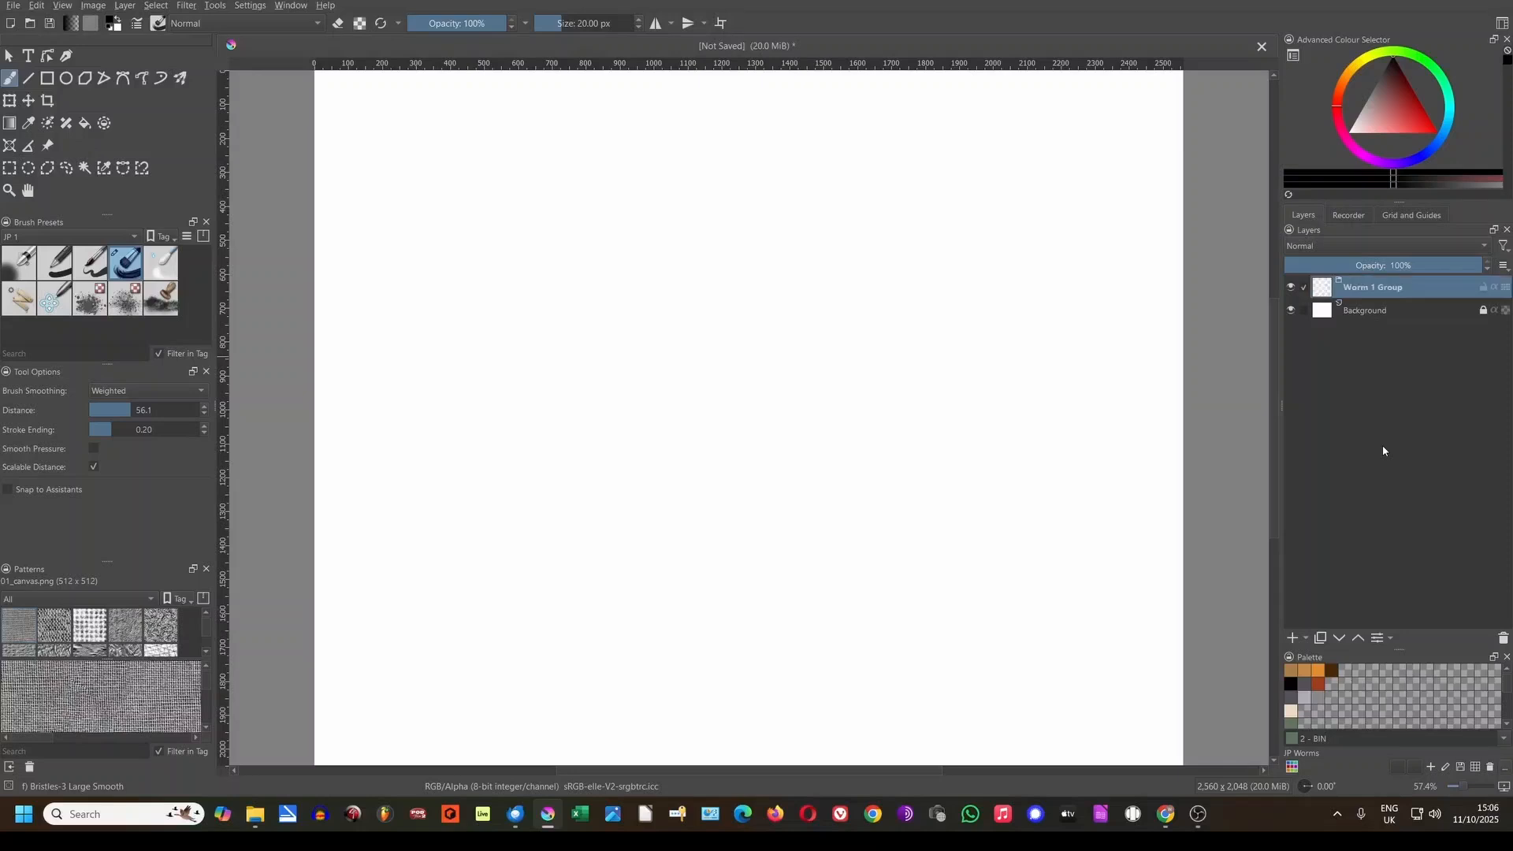
Add six new paint layers inside the Worm 1 Group.
left_click(1294, 637)
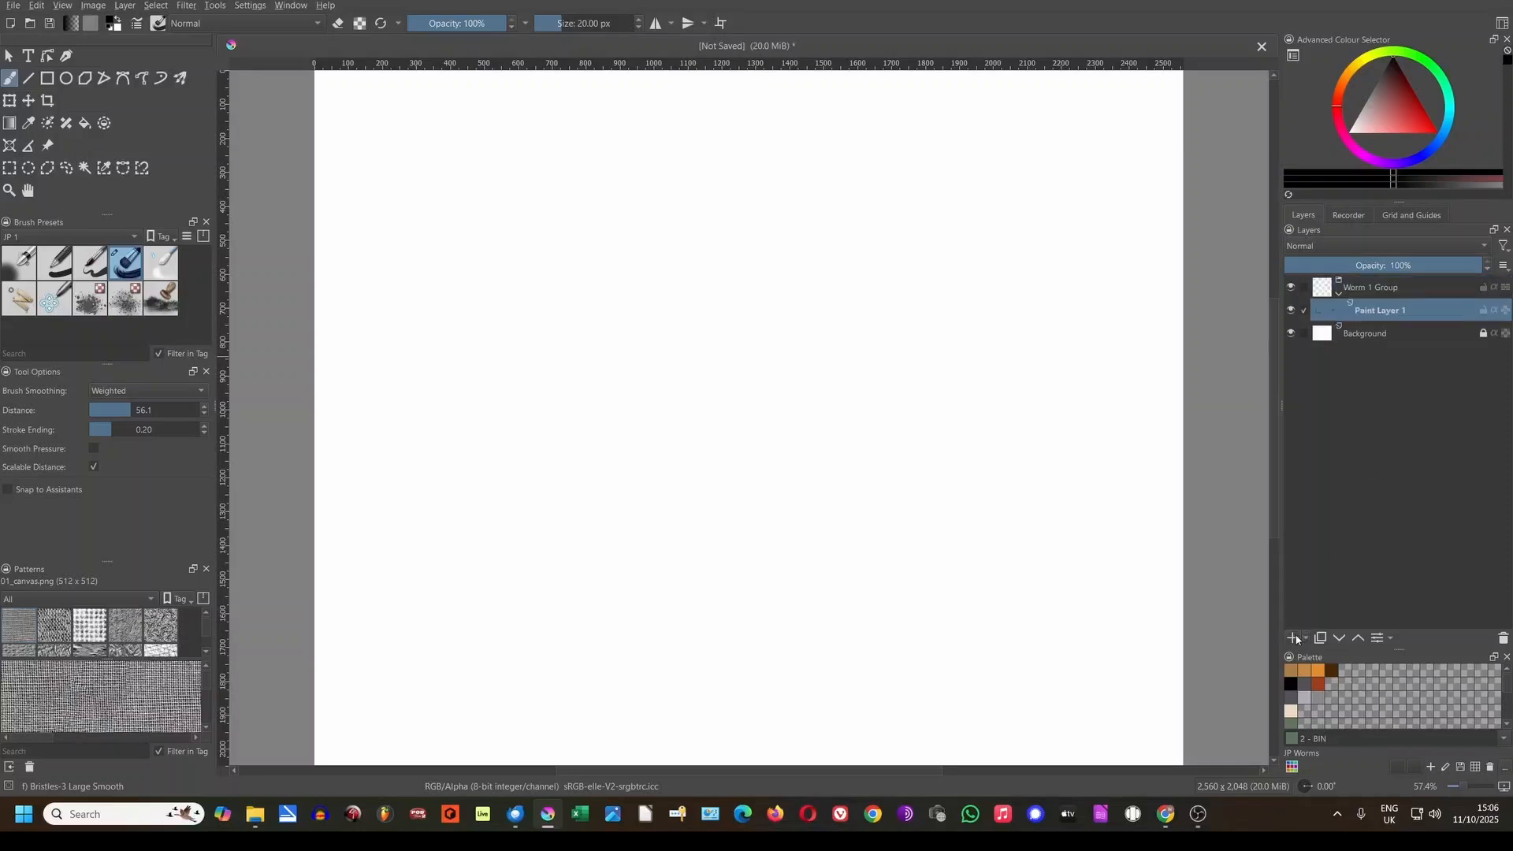
left_click(1294, 637)
left_click(1294, 637)
left_click(1294, 637)
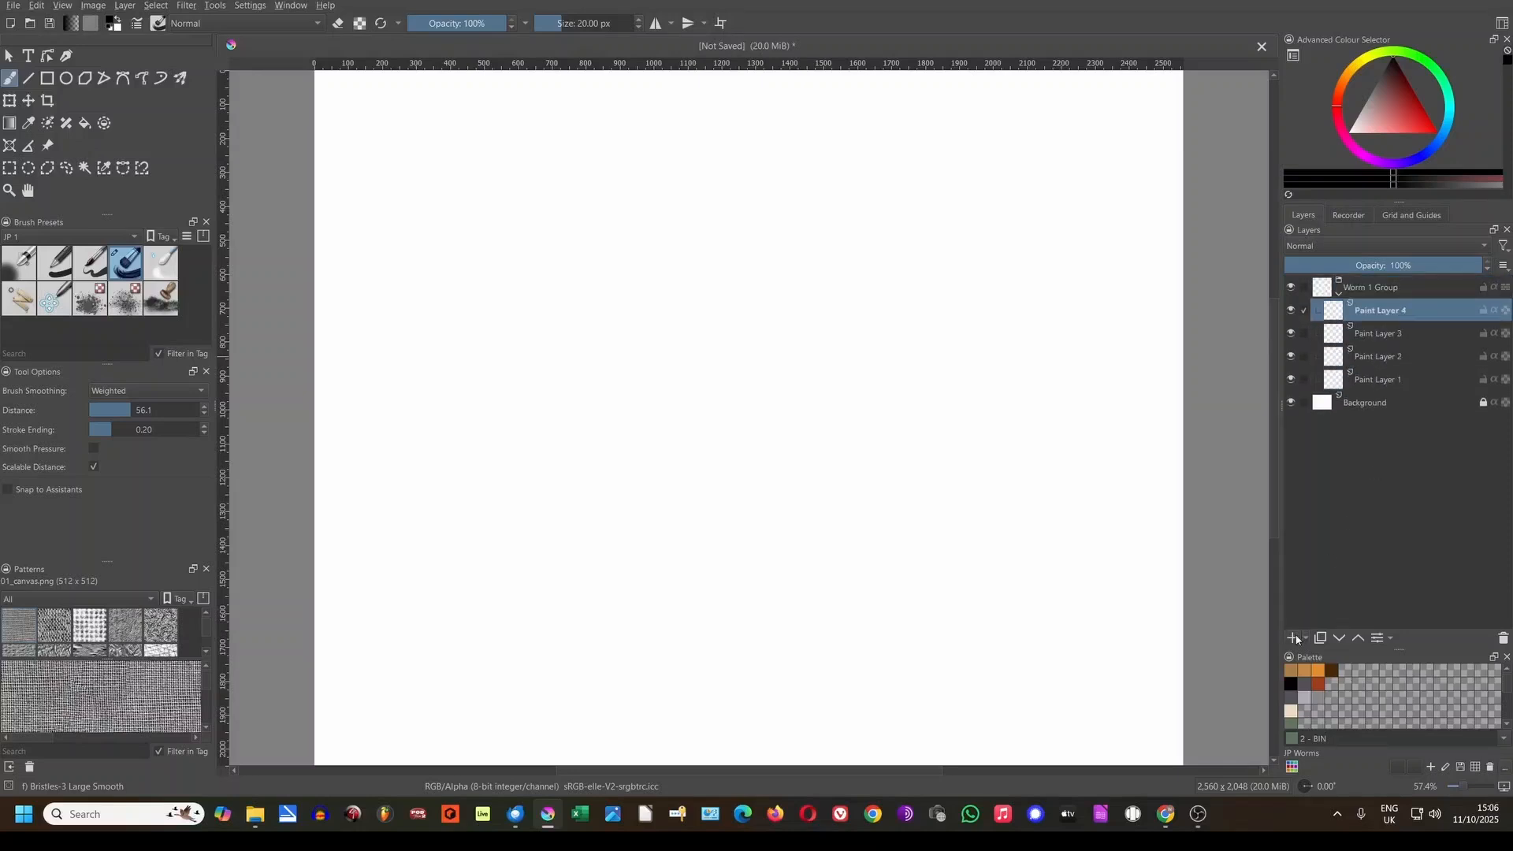
left_click(1294, 637)
left_click(1294, 637)
Rename the top three new layers Ink, Colour and Eyes.
double_click(1374, 310)
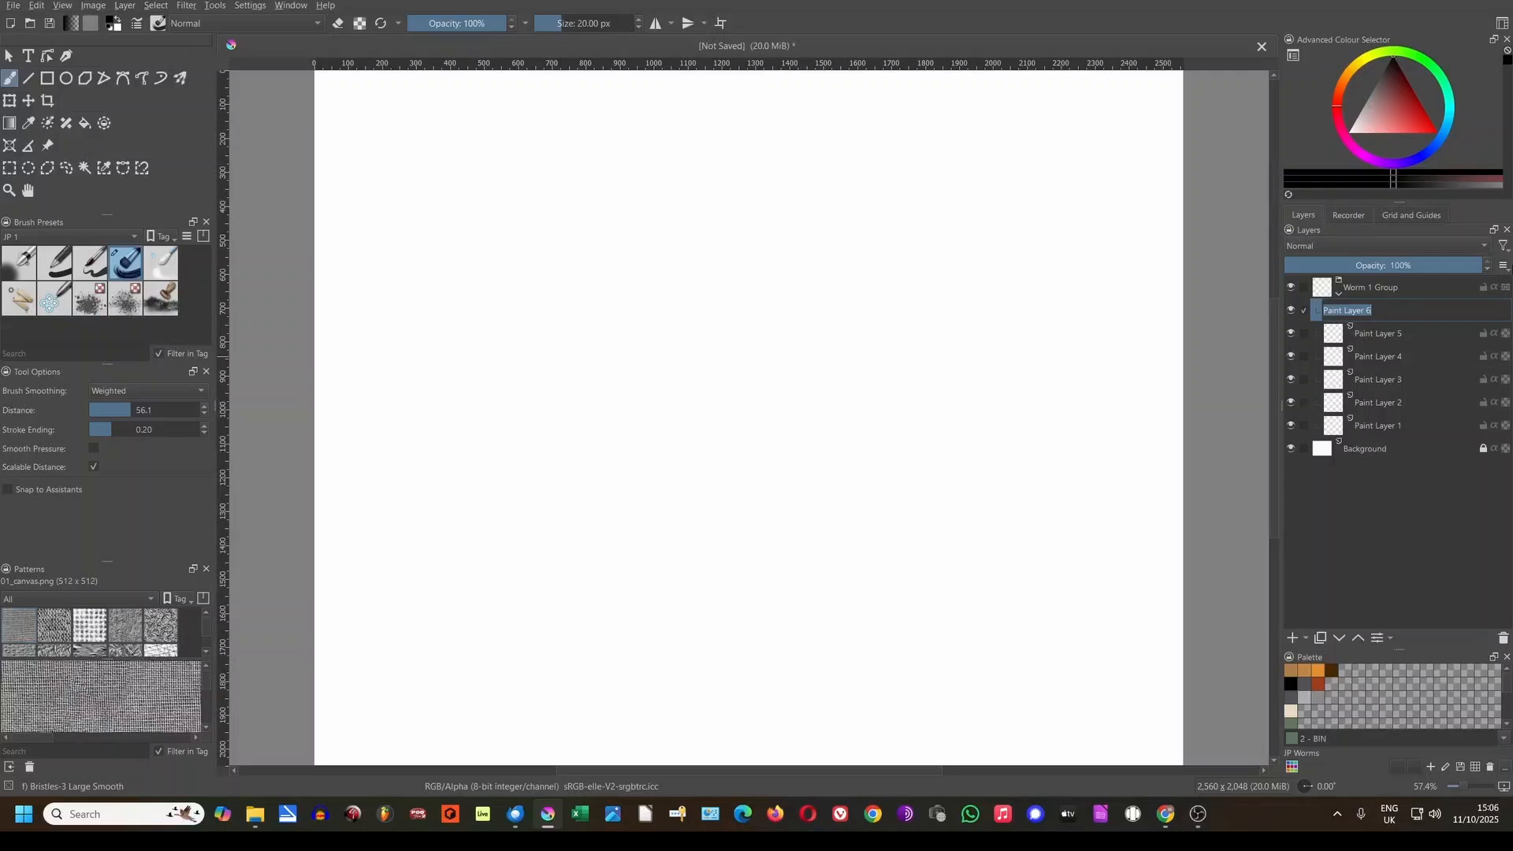
type("Ink")
key("Tab")
type("C")
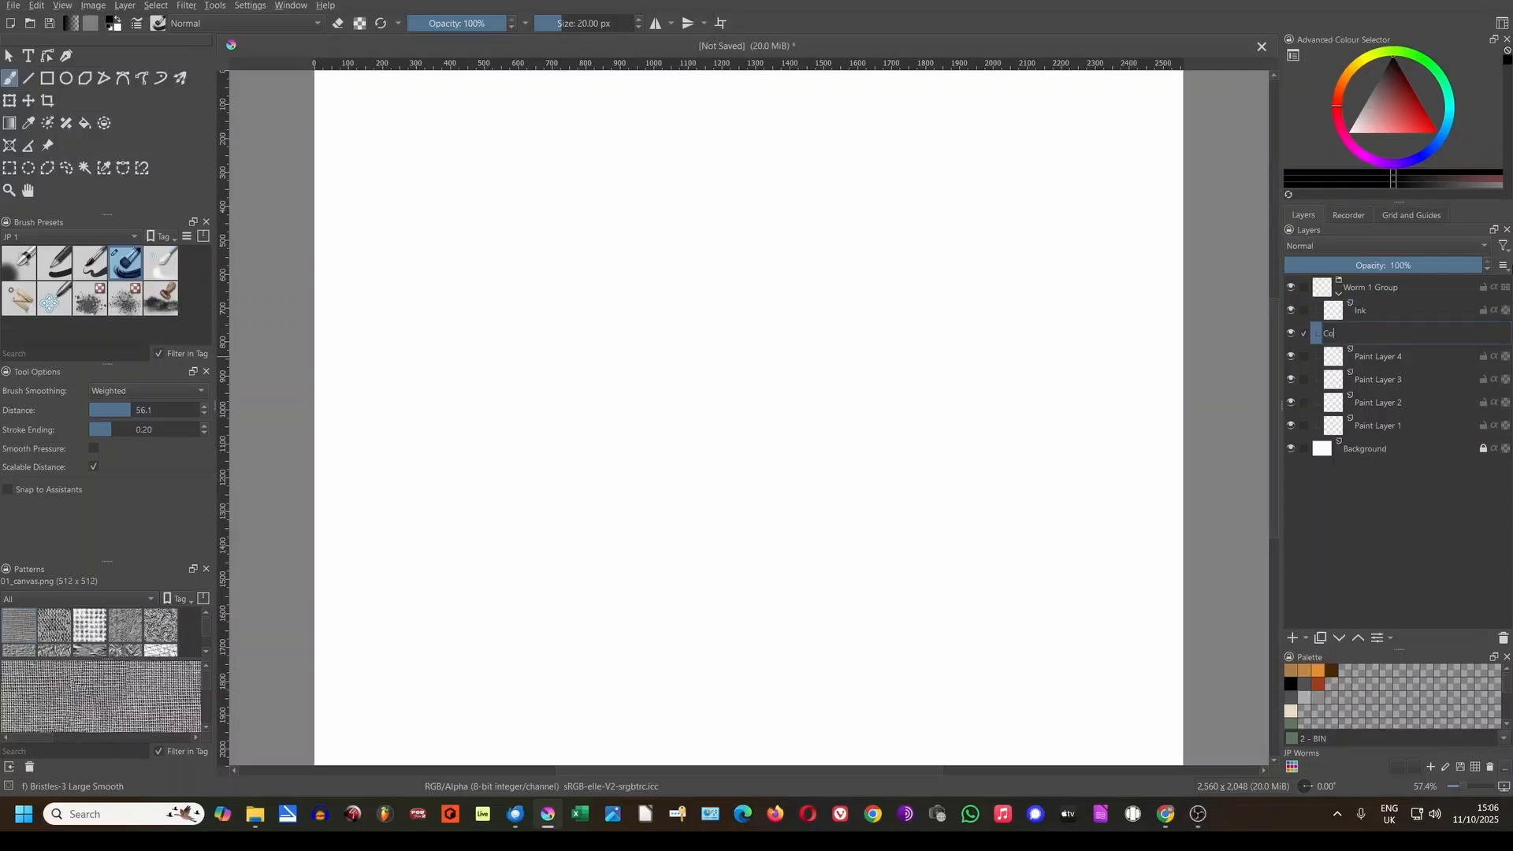
type("olour")
key("Tab")
type("Eyes")
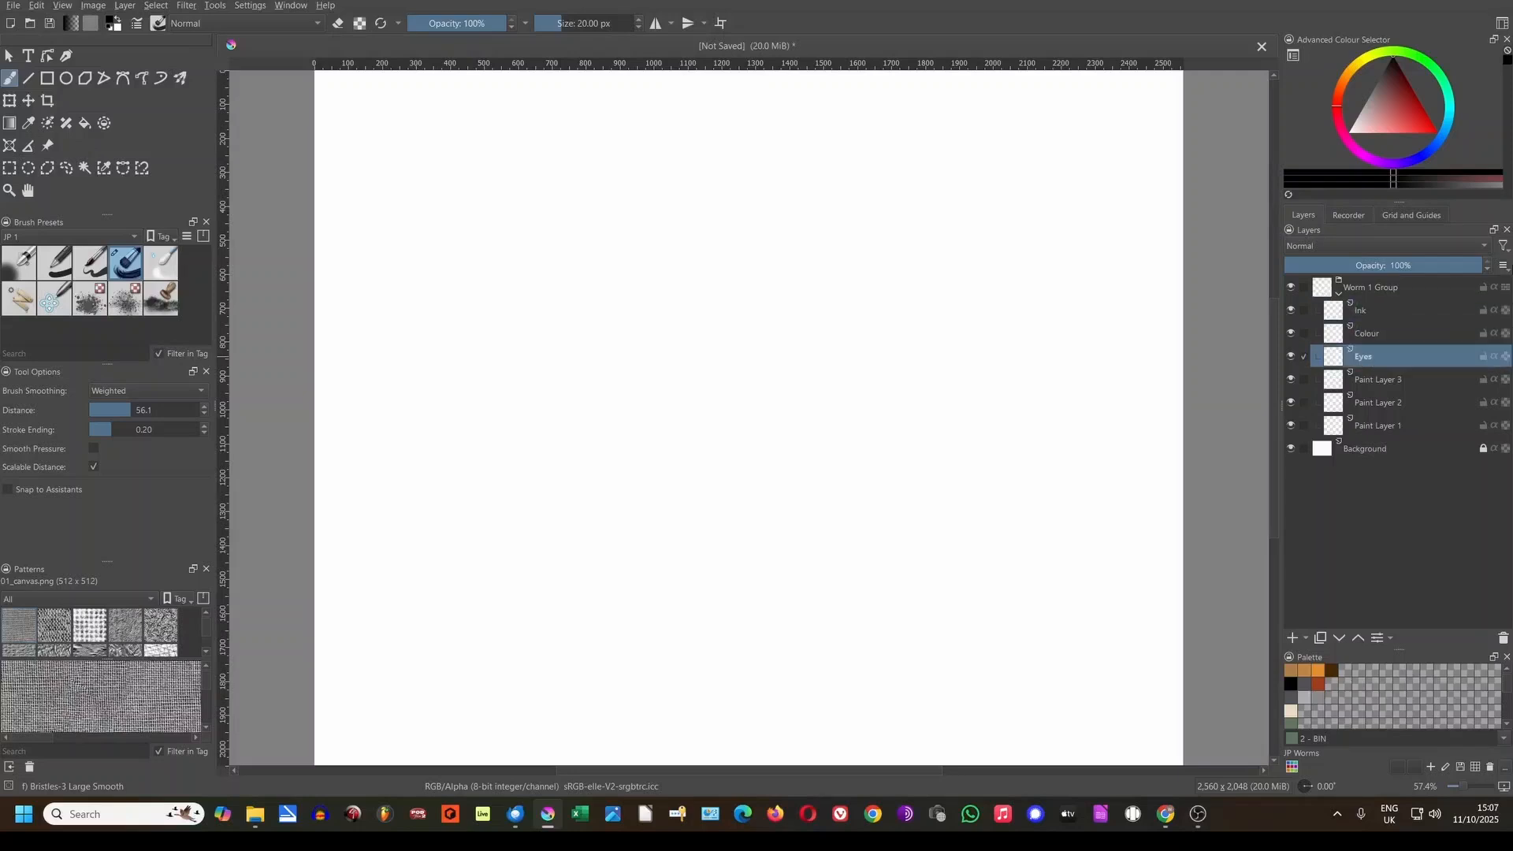
Rename the remaining three layers Highlight, Shadow and Sketch.
key("Tab")
type("Highlight")
key("Tab")
type("Shadow")
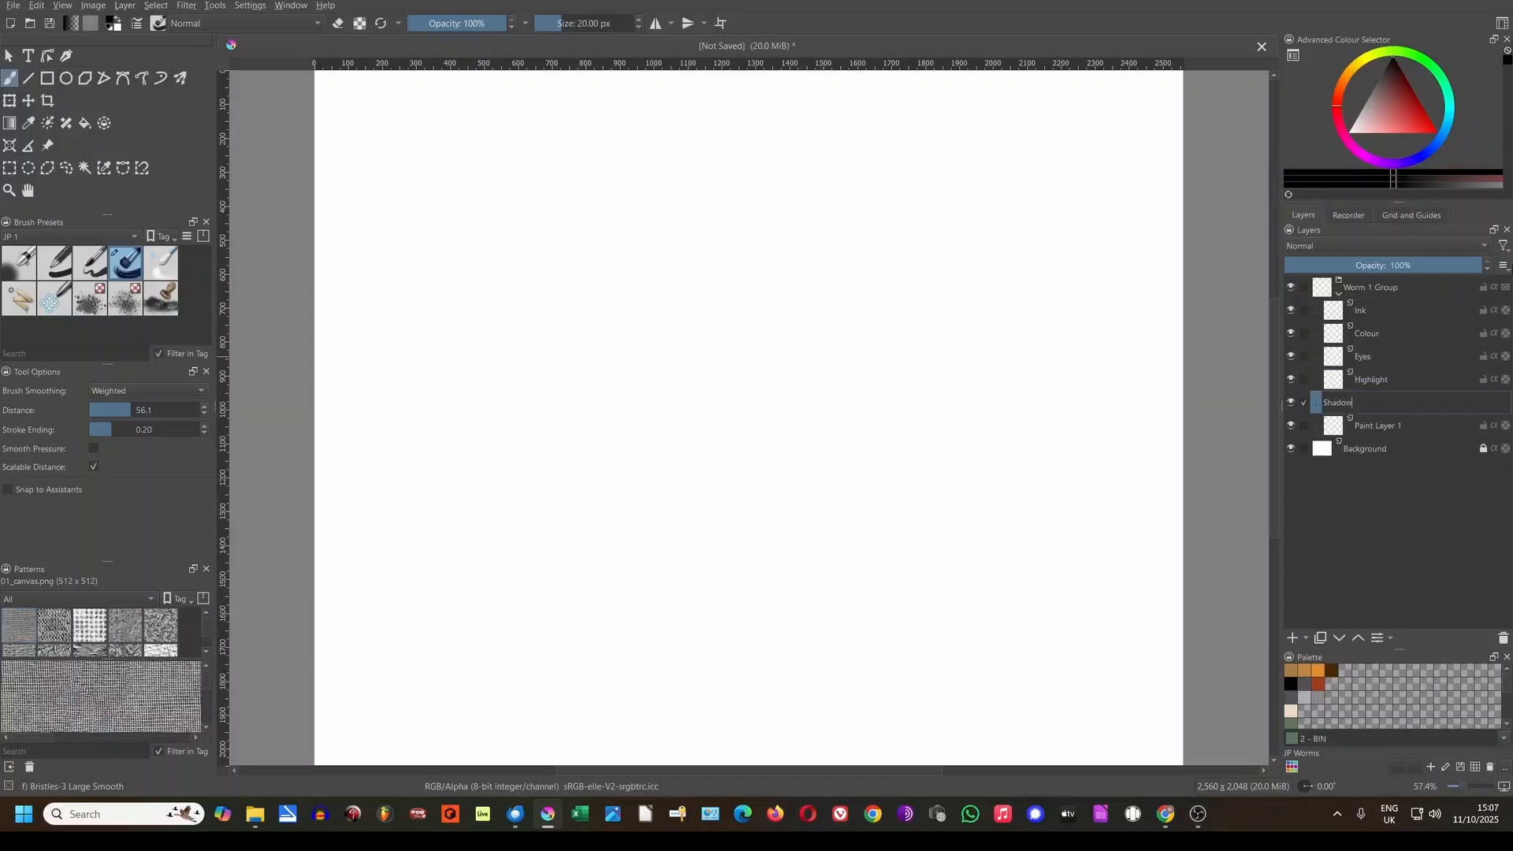
key("Tab")
type("Sket")
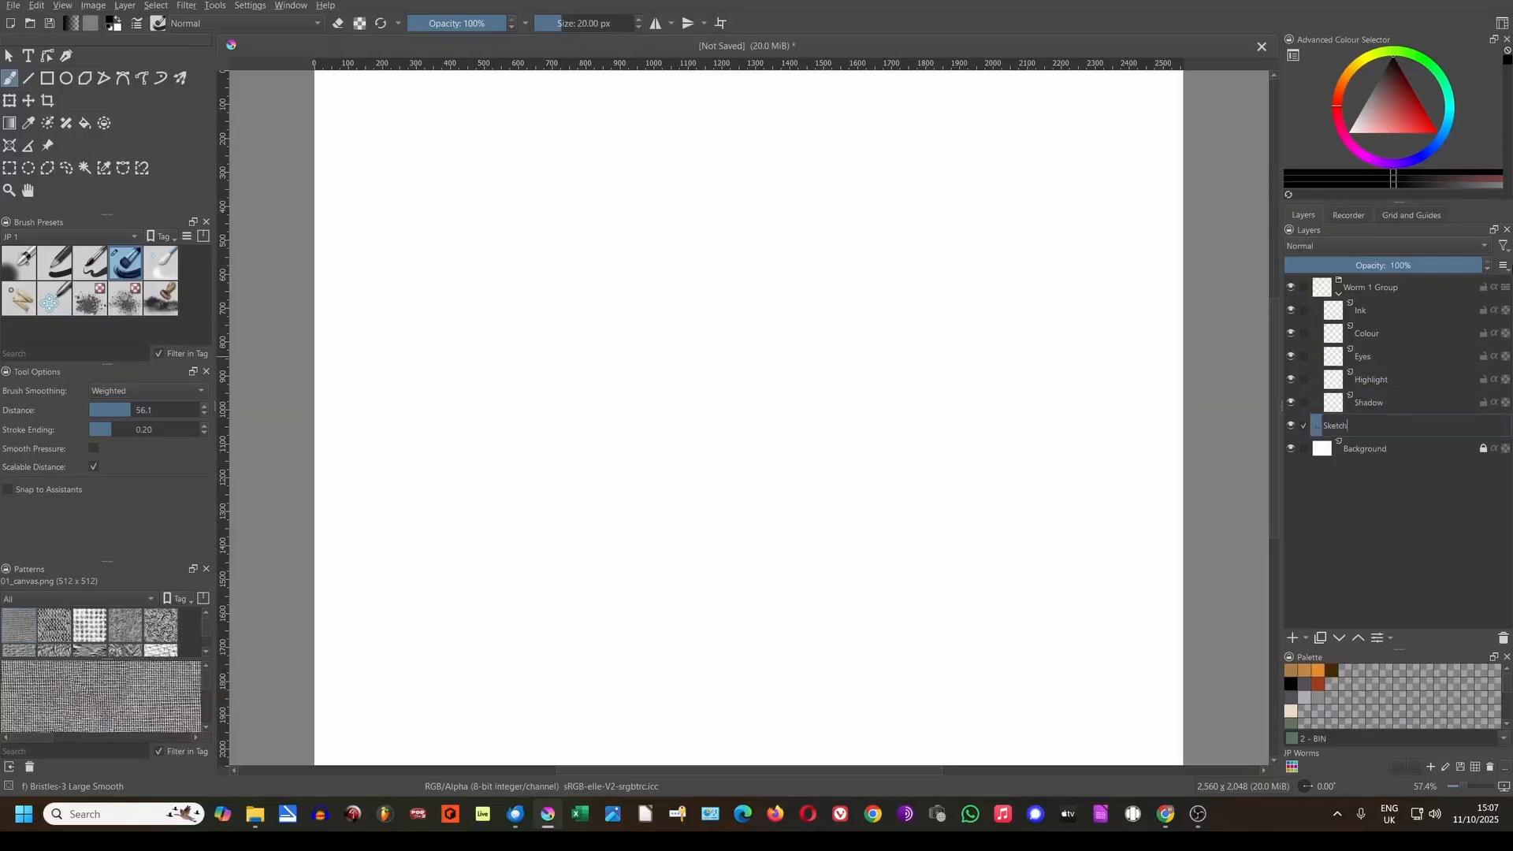
type("ch")
key("Return")
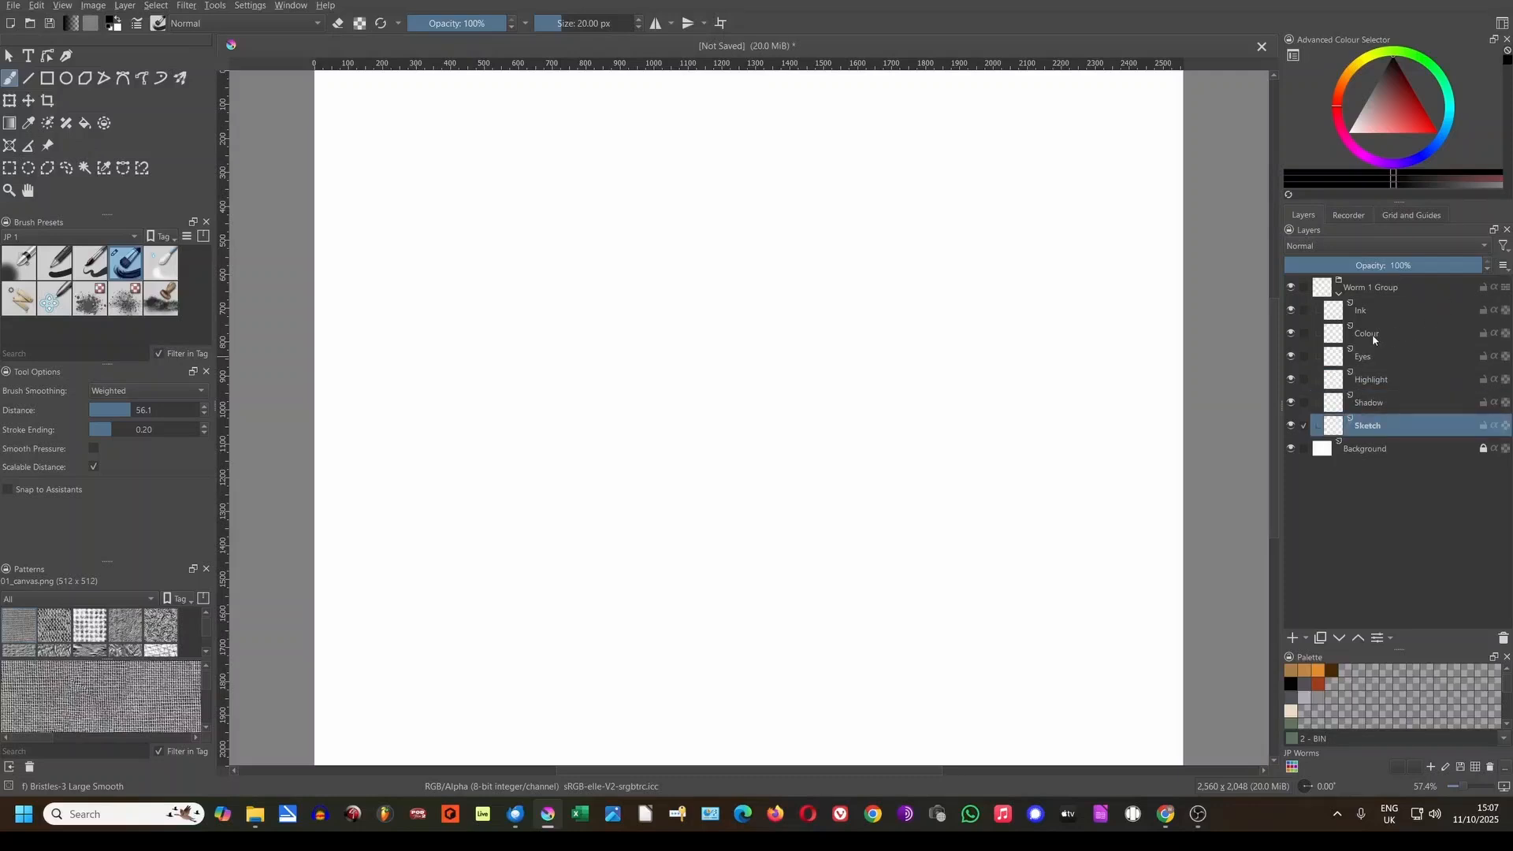
Reorder the layers so Eyes and Colour sit below Shadow, just above Sketch.
mouse_move(1372, 334)
left_mouse_down()
mouse_move(1418, 384)
mouse_move(1407, 390)
mouse_move(1380, 339)
mouse_move(1436, 379)
mouse_move(1444, 366)
left_mouse_up()
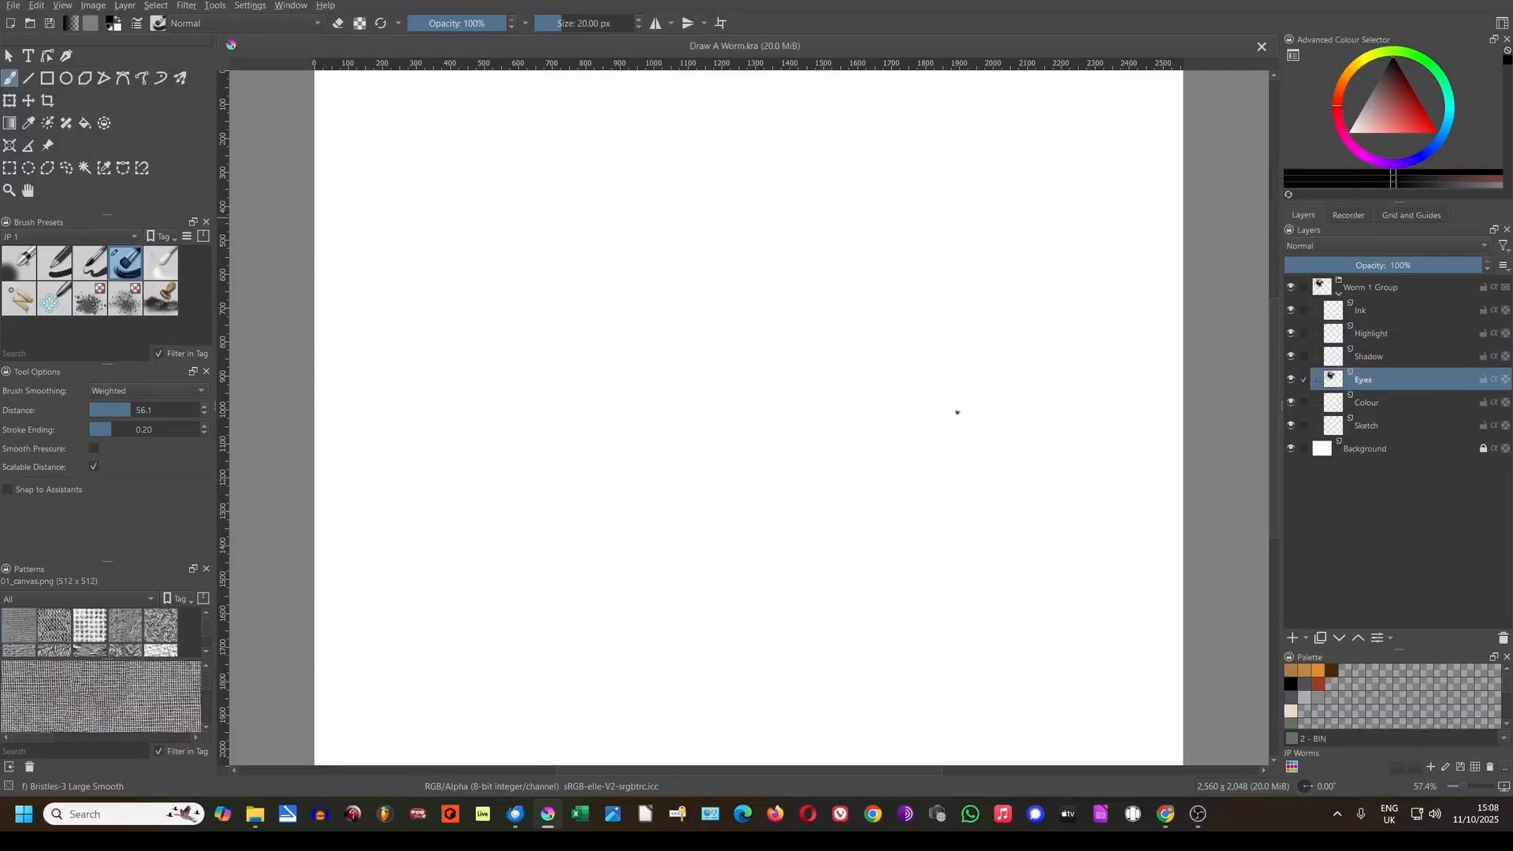
Save the document as Draw A Worm.kra.
left_click(12, 6)
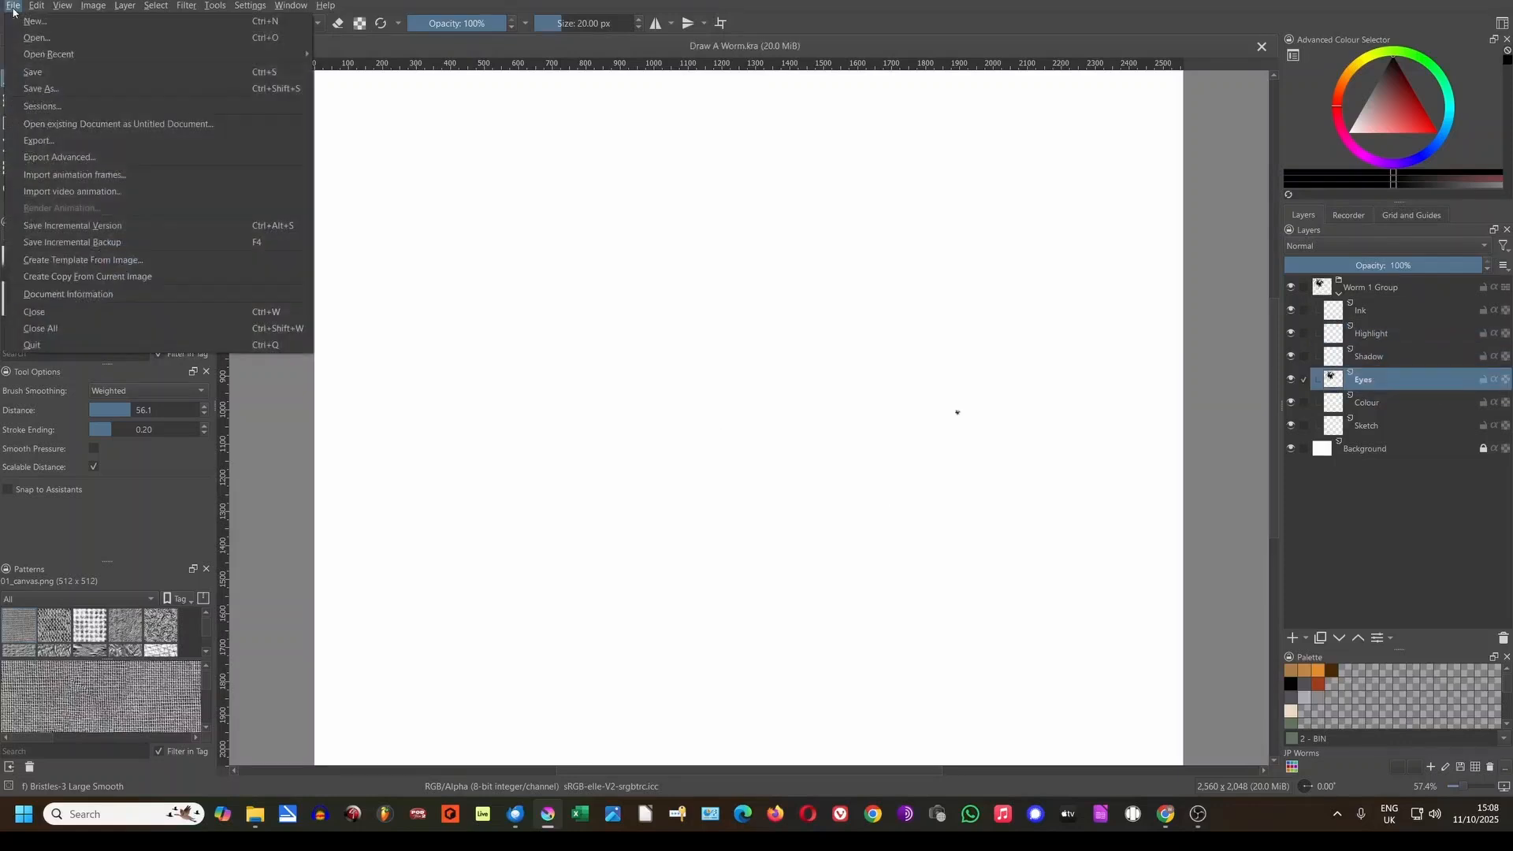
left_click(55, 71)
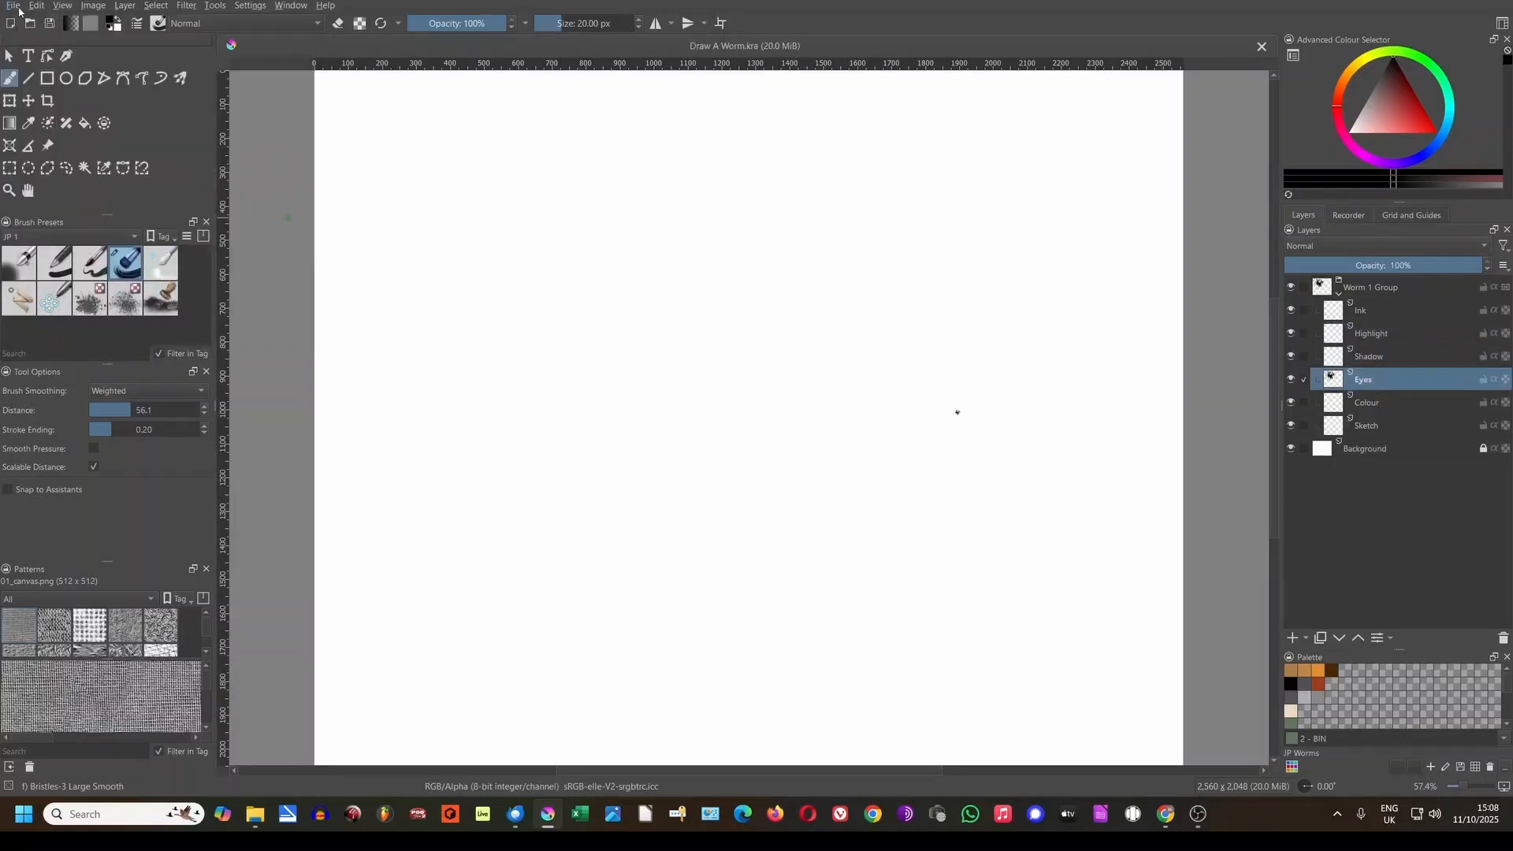
left_click(19, 11)
left_click(55, 89)
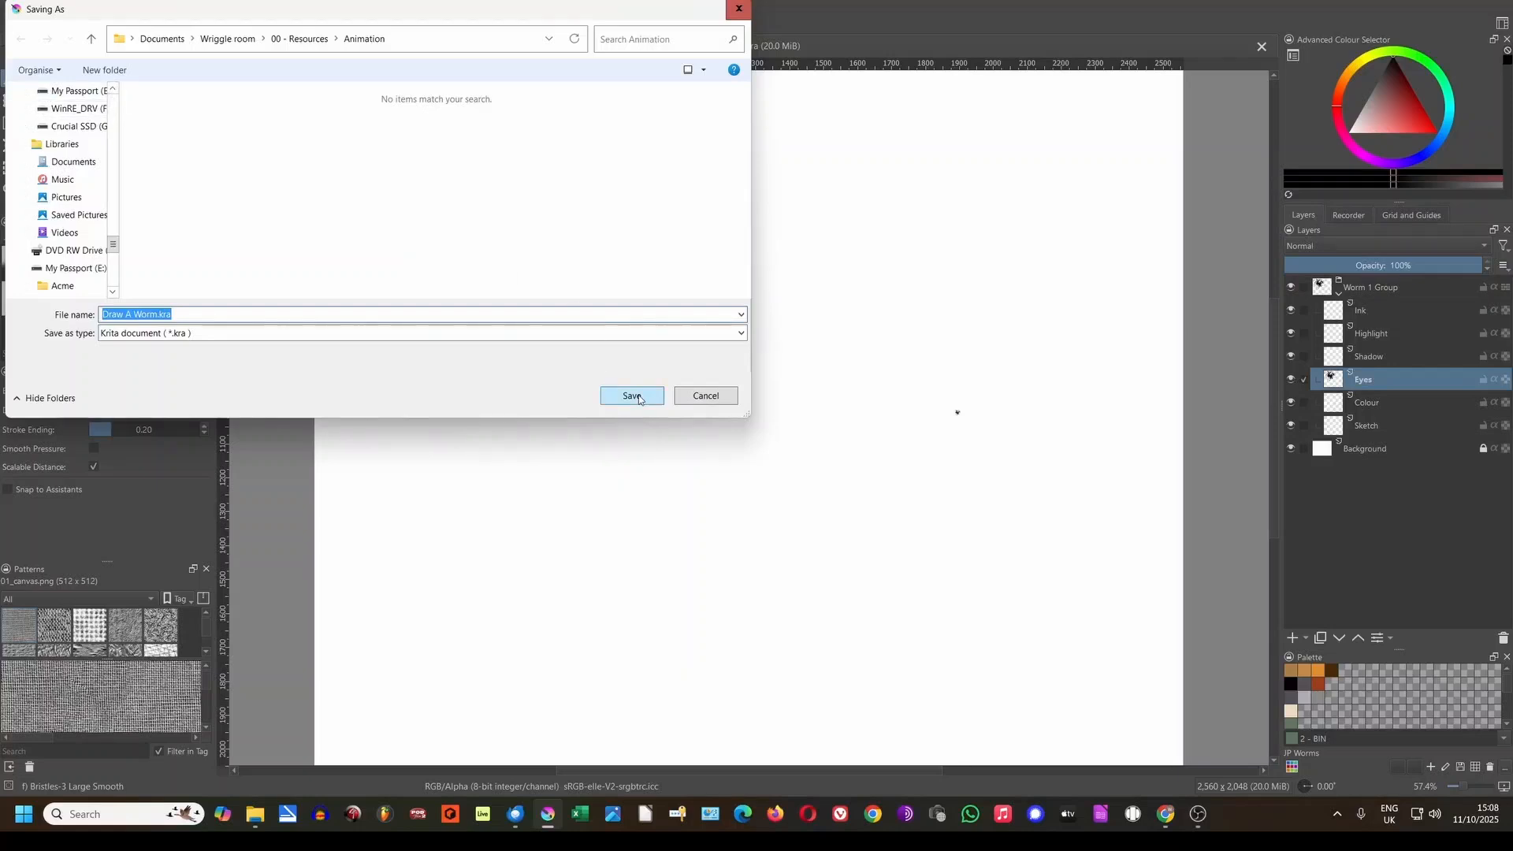
left_click(632, 395)
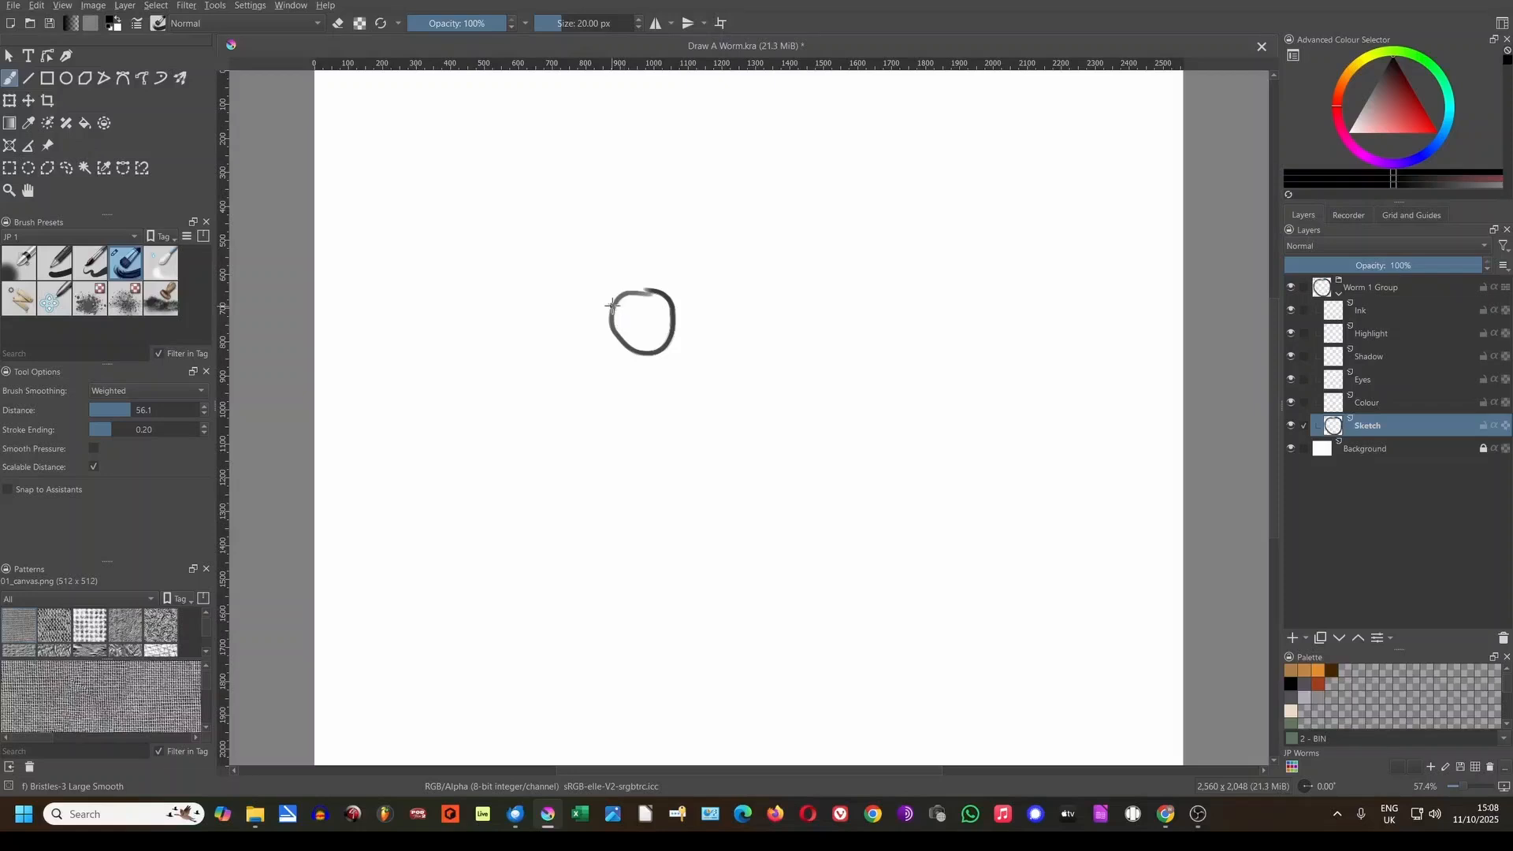
On the Sketch layer, sketch the worm's eye, head, body outline and pupil.
mouse_move(616, 304)
left_mouse_down()
mouse_move(571, 382)
mouse_move(637, 441)
left_mouse_up()
left_click_drag(665, 507, 746, 750)
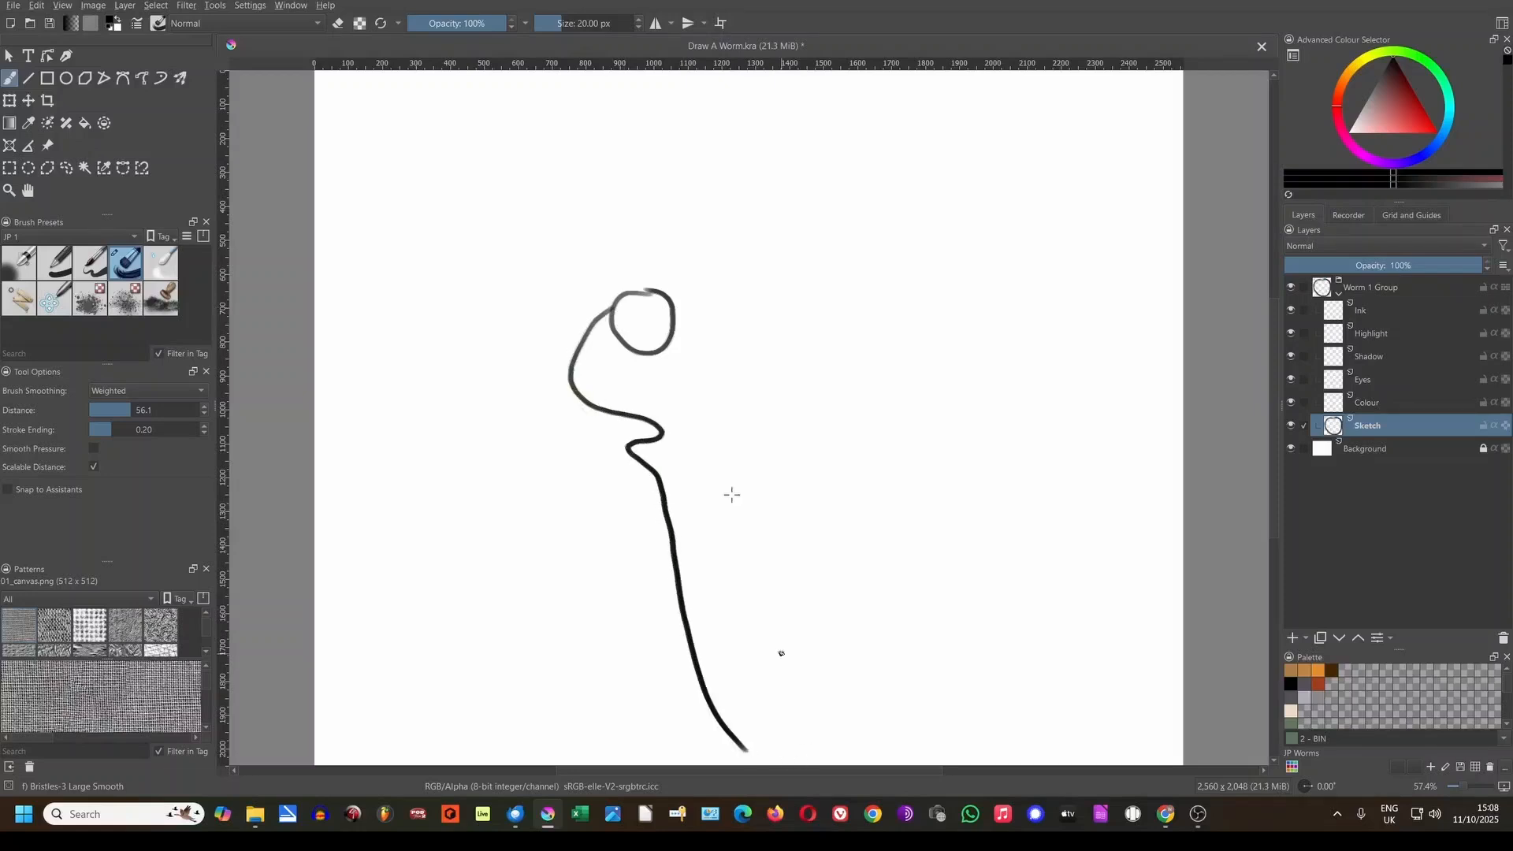
mouse_move(672, 287)
left_mouse_down()
mouse_move(749, 551)
mouse_move(908, 764)
left_mouse_up()
left_click_drag(624, 319, 630, 325)
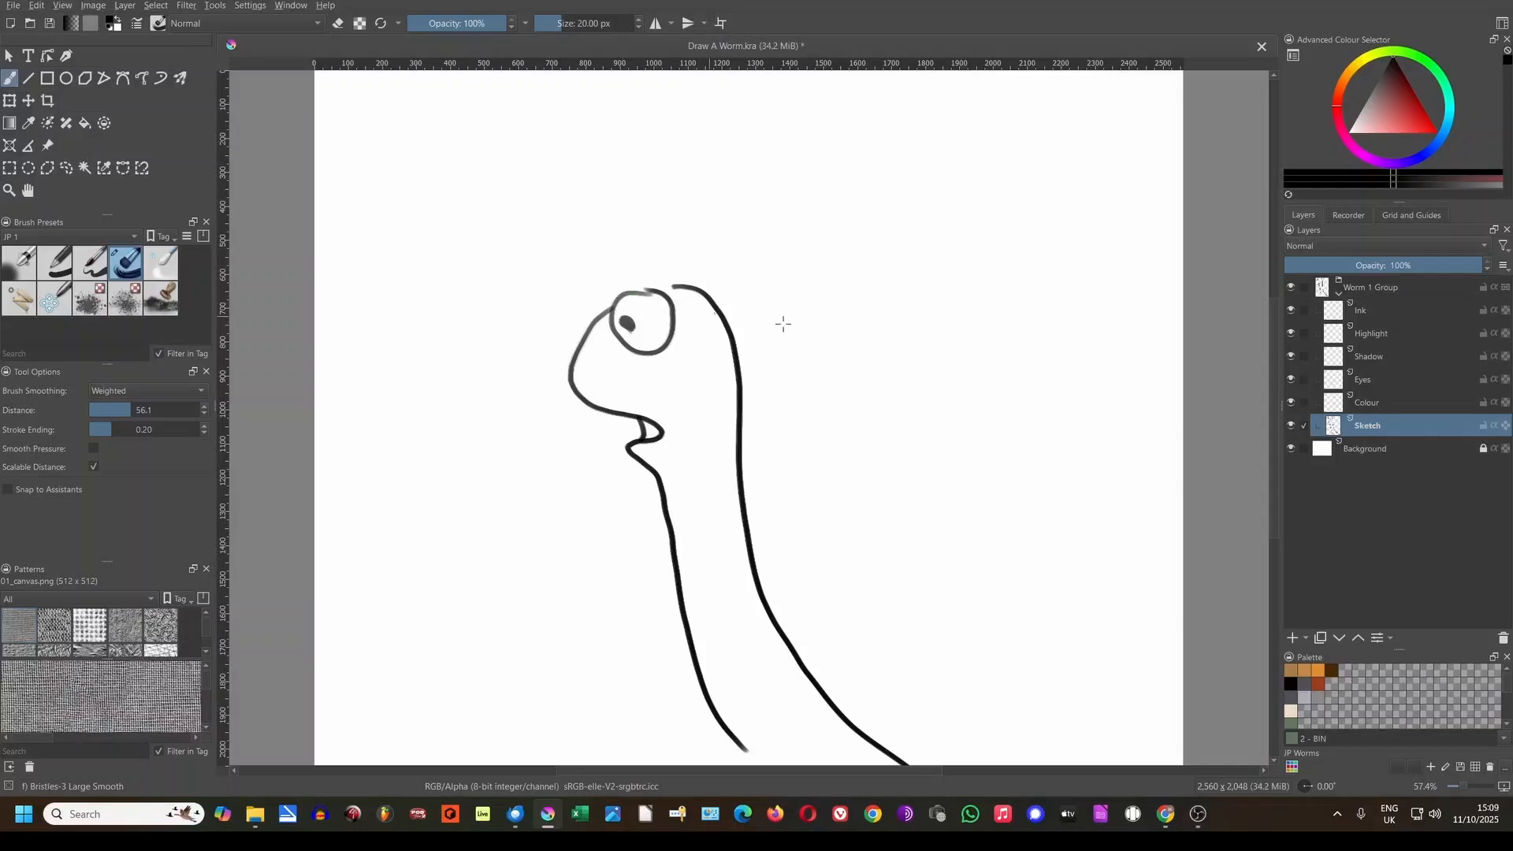
Sketch four curved segment lines across the worm's body.
left_click_drag(657, 498, 780, 471)
left_click_drag(661, 569, 792, 544)
left_click_drag(676, 660, 828, 616)
mouse_move(698, 730)
left_mouse_down()
mouse_move(833, 668)
mouse_move(805, 764)
left_mouse_up()
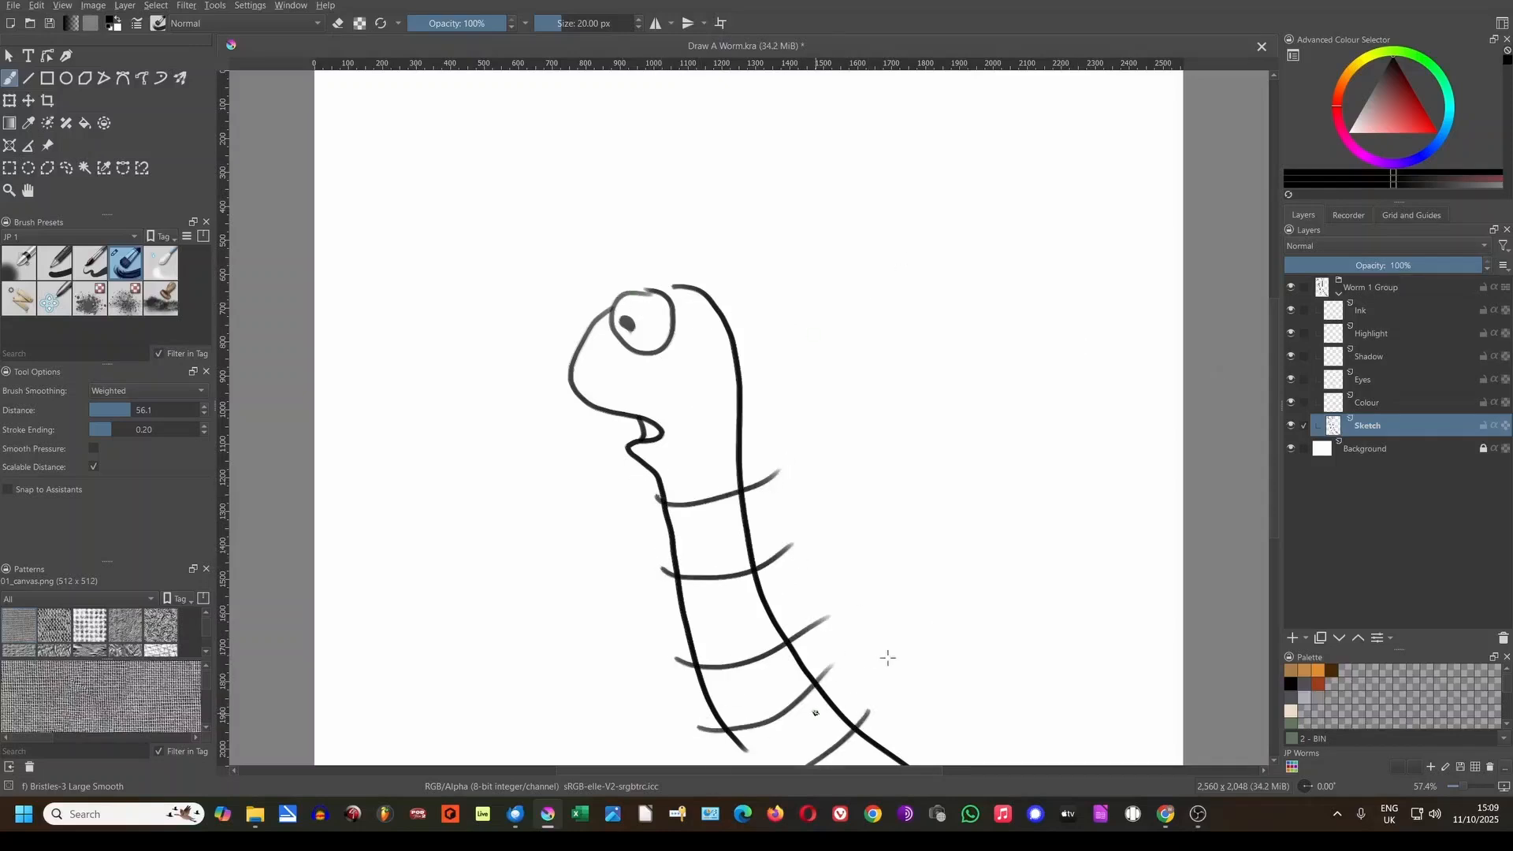
Lower the Sketch layer's opacity so it serves as a guide.
key("minus")
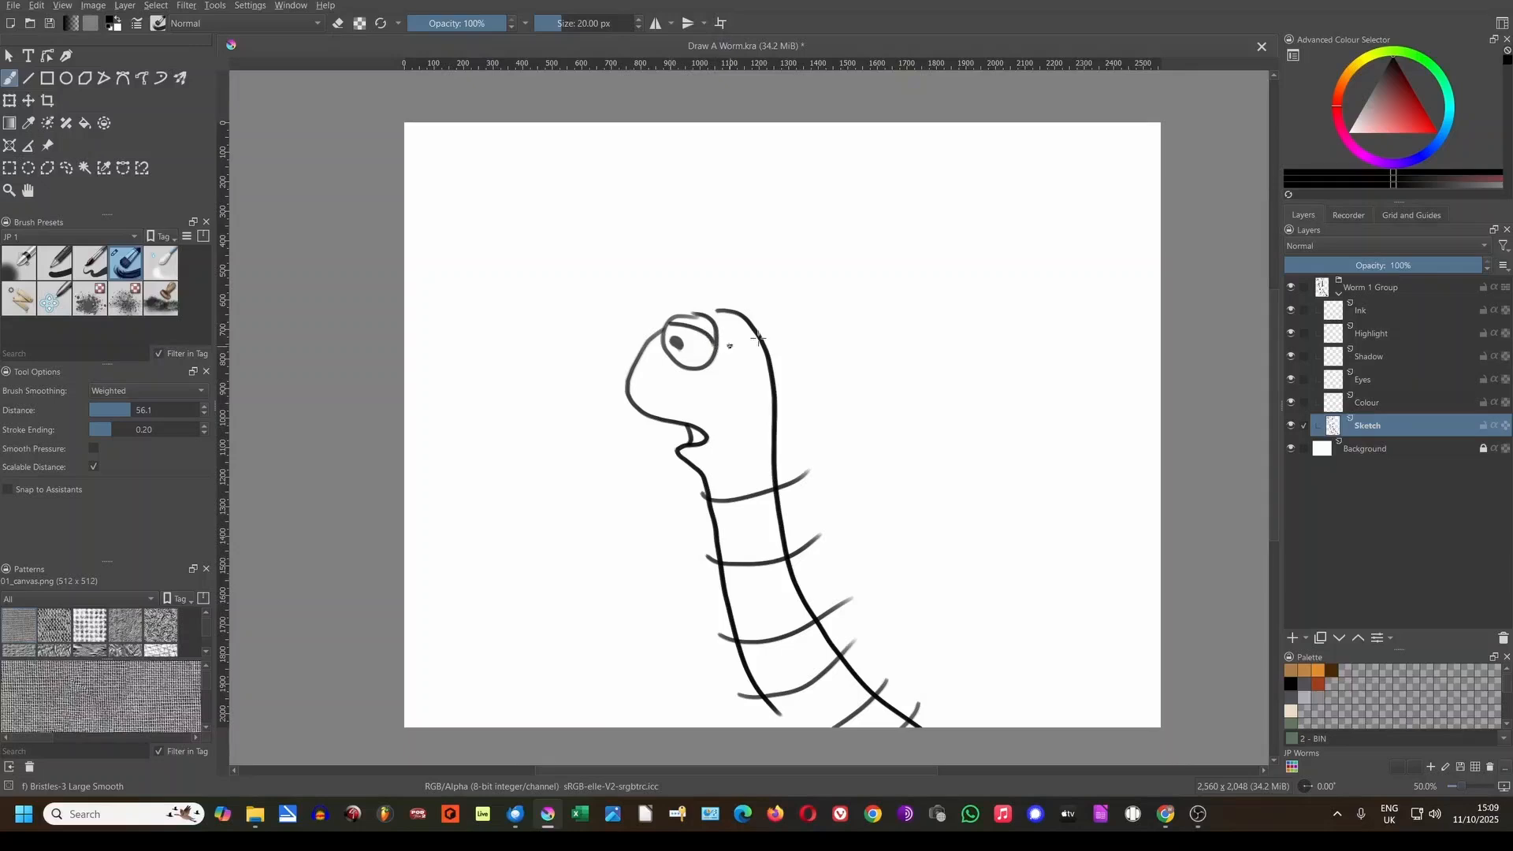
left_click(1381, 266)
On the Ink layer, trace the worm's eye, head and body outline over the sketch.
left_click(1368, 311)
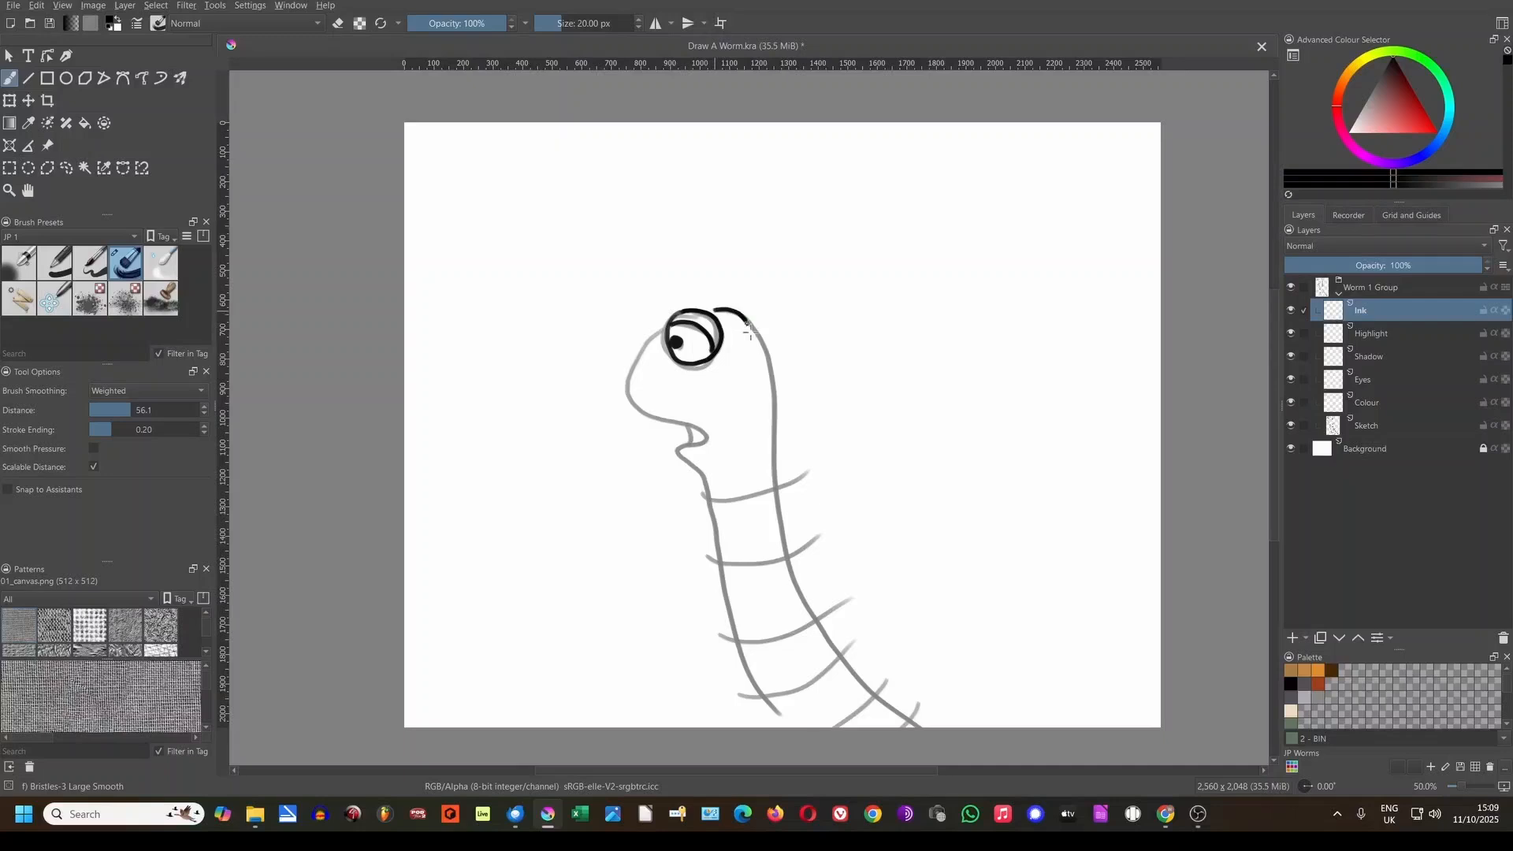
mouse_move(749, 329)
left_mouse_down()
mouse_move(787, 544)
mouse_move(845, 629)
mouse_move(951, 713)
left_mouse_up()
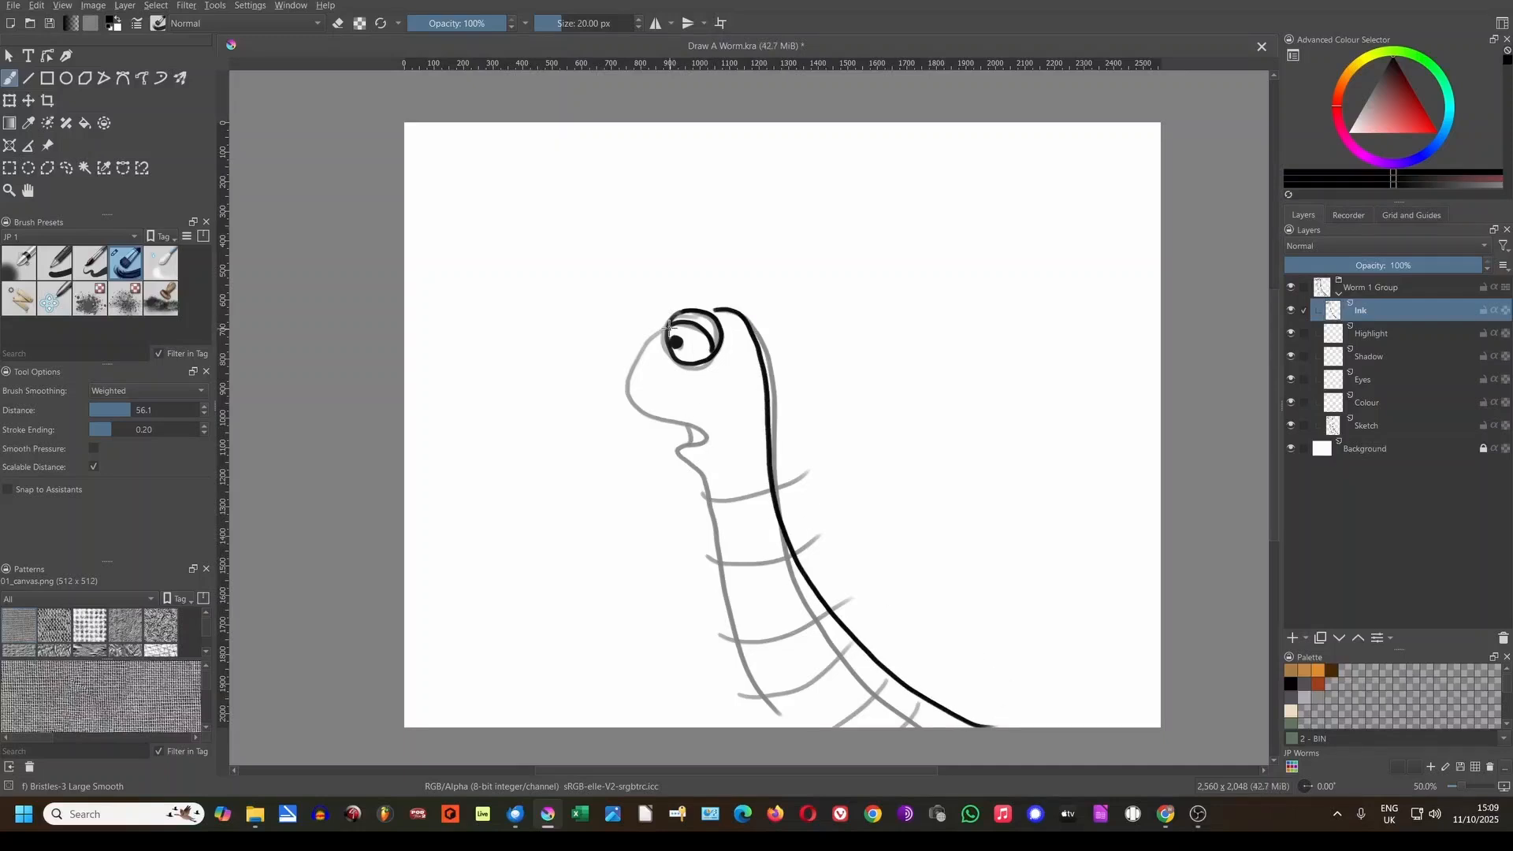
mouse_move(682, 467)
left_mouse_down()
mouse_move(760, 619)
mouse_move(867, 725)
left_mouse_up()
Hide the Sketch layer and ink four segment lines across the worm's body.
left_click(1291, 426)
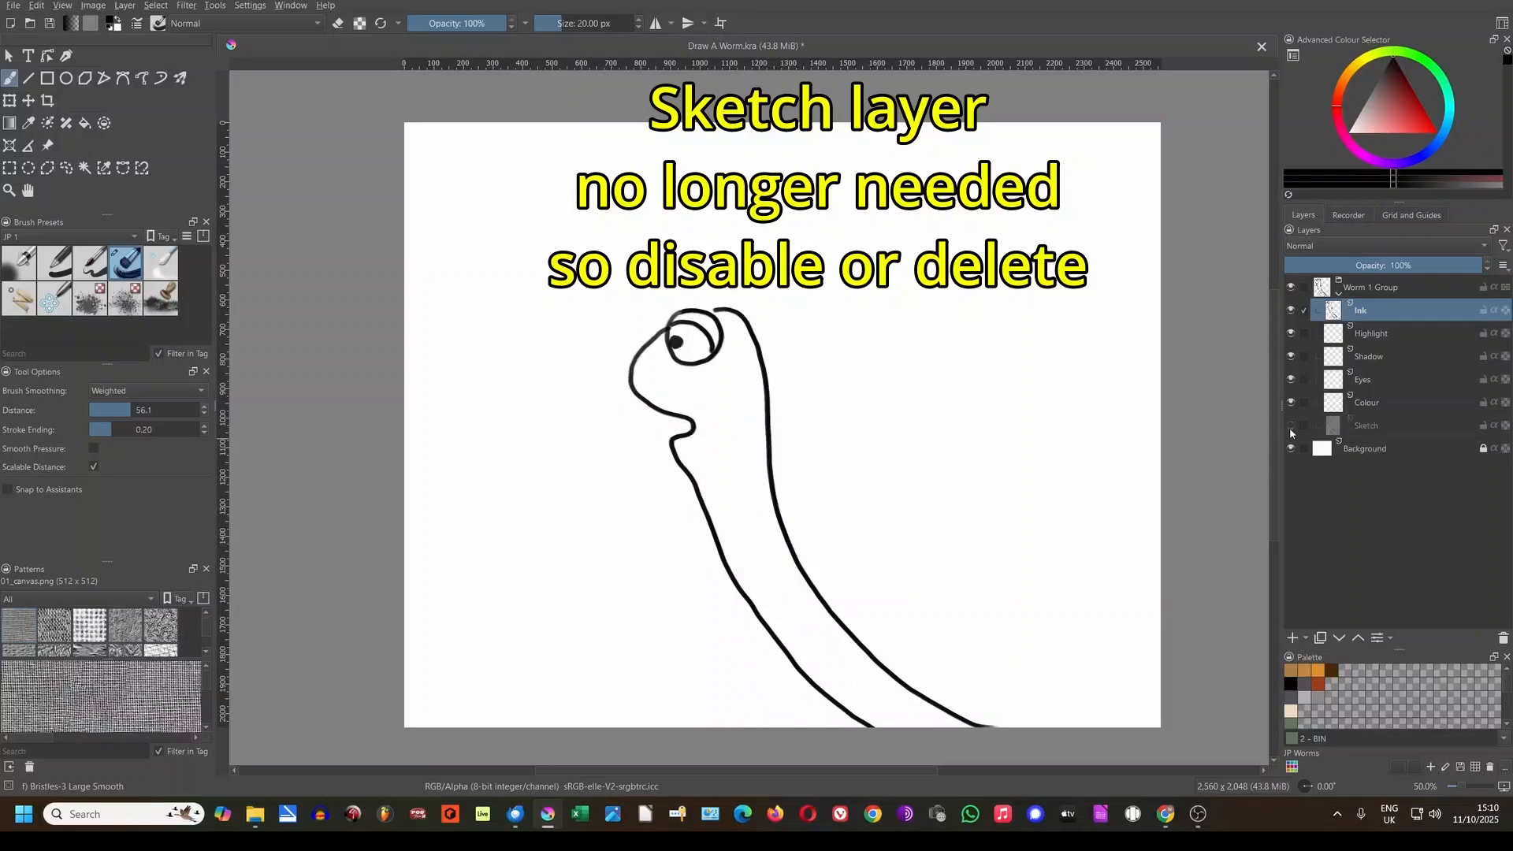
left_click_drag(691, 504, 802, 481)
left_click_drag(723, 584, 829, 535)
left_click_drag(763, 646, 867, 599)
left_click_drag(799, 705, 919, 645)
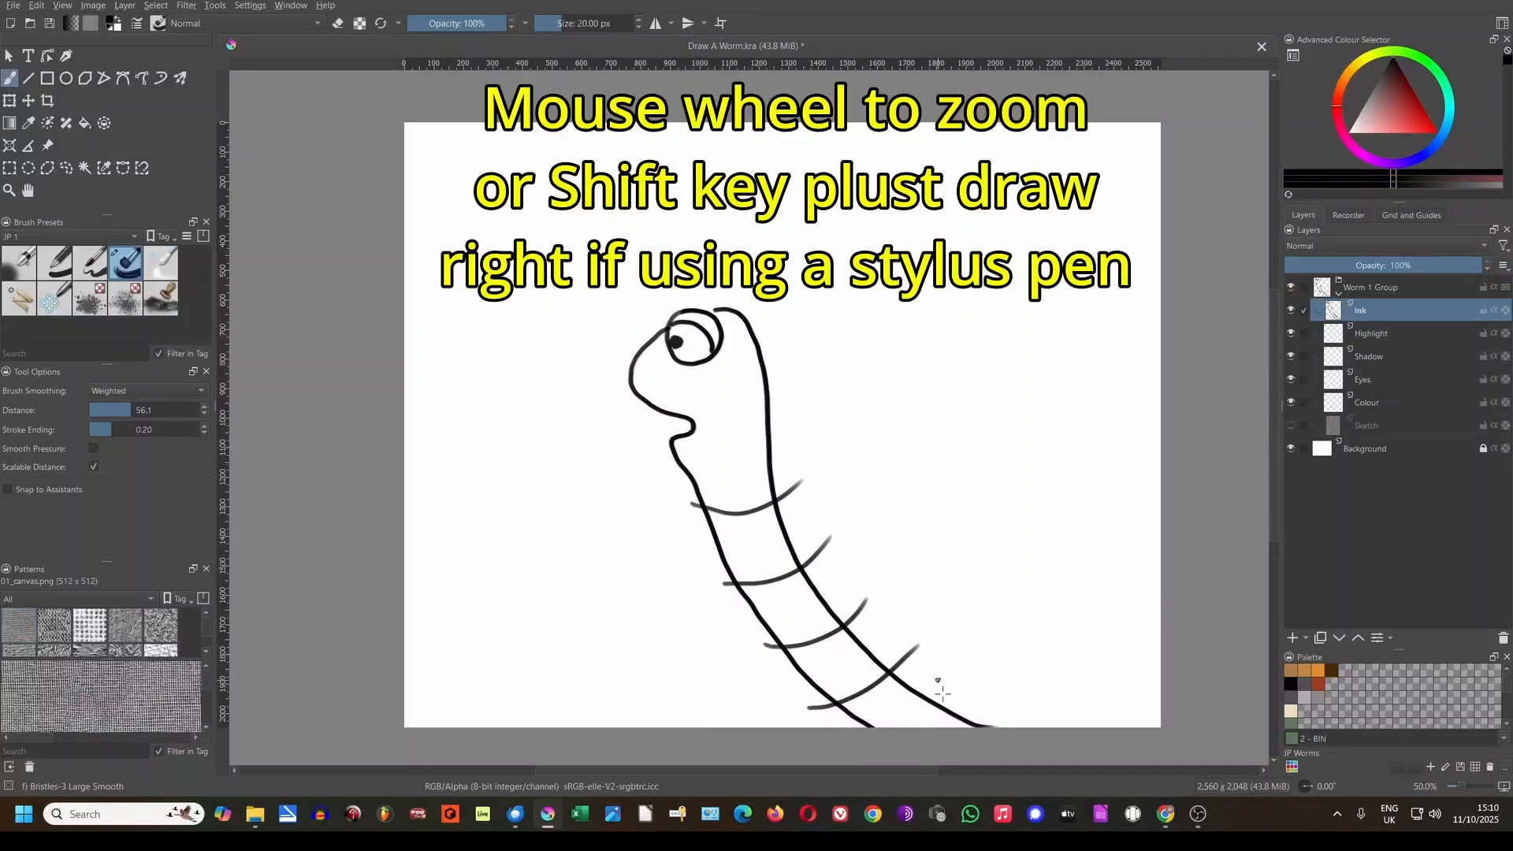
scroll(683, 324, "up", 1)
scroll(683, 323, "up", 6)
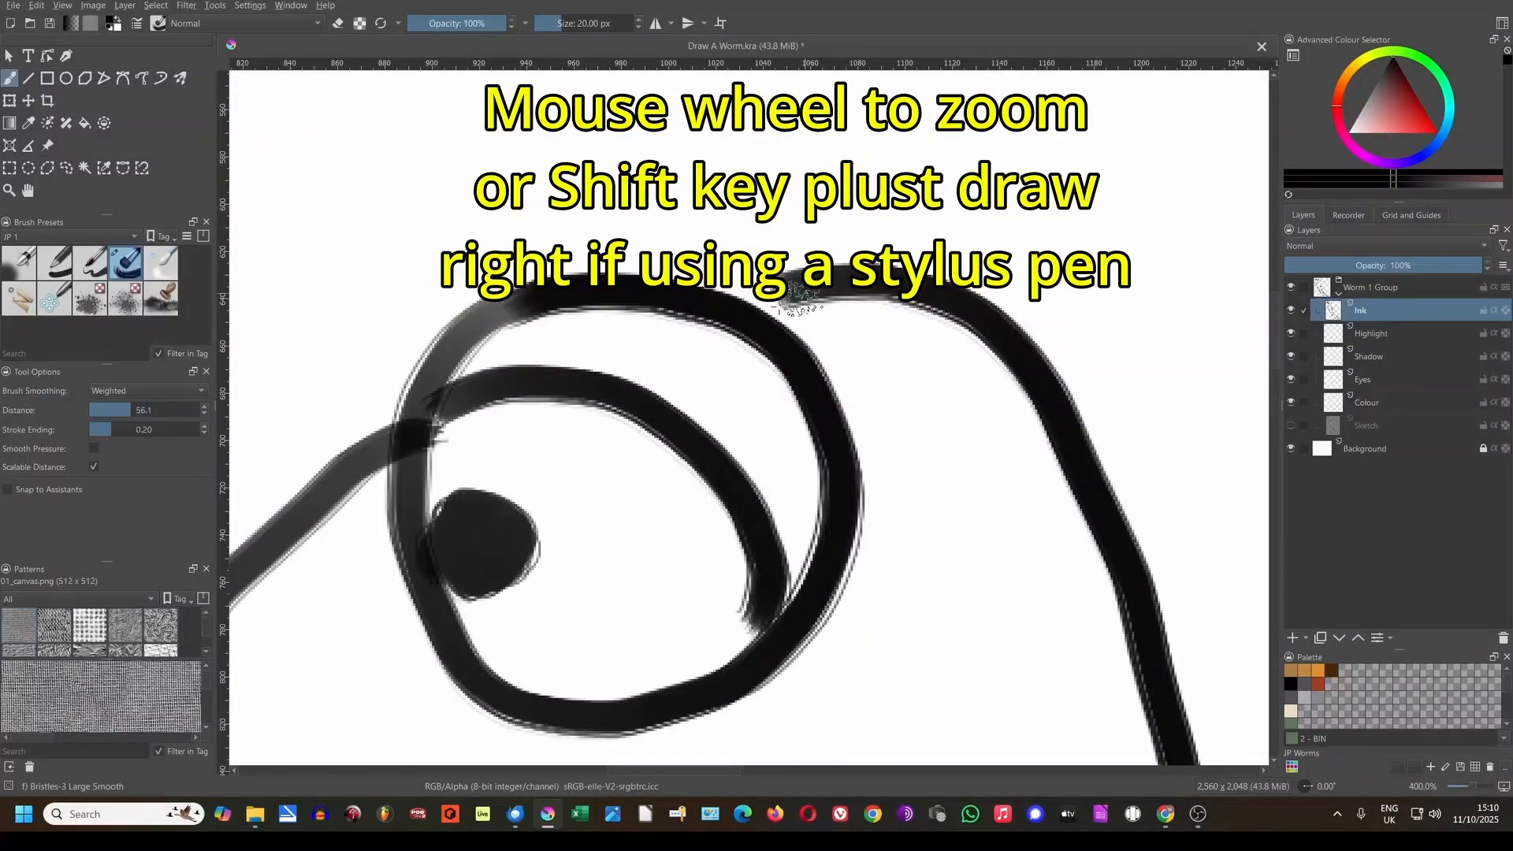
scroll(896, 270, "down", 6)
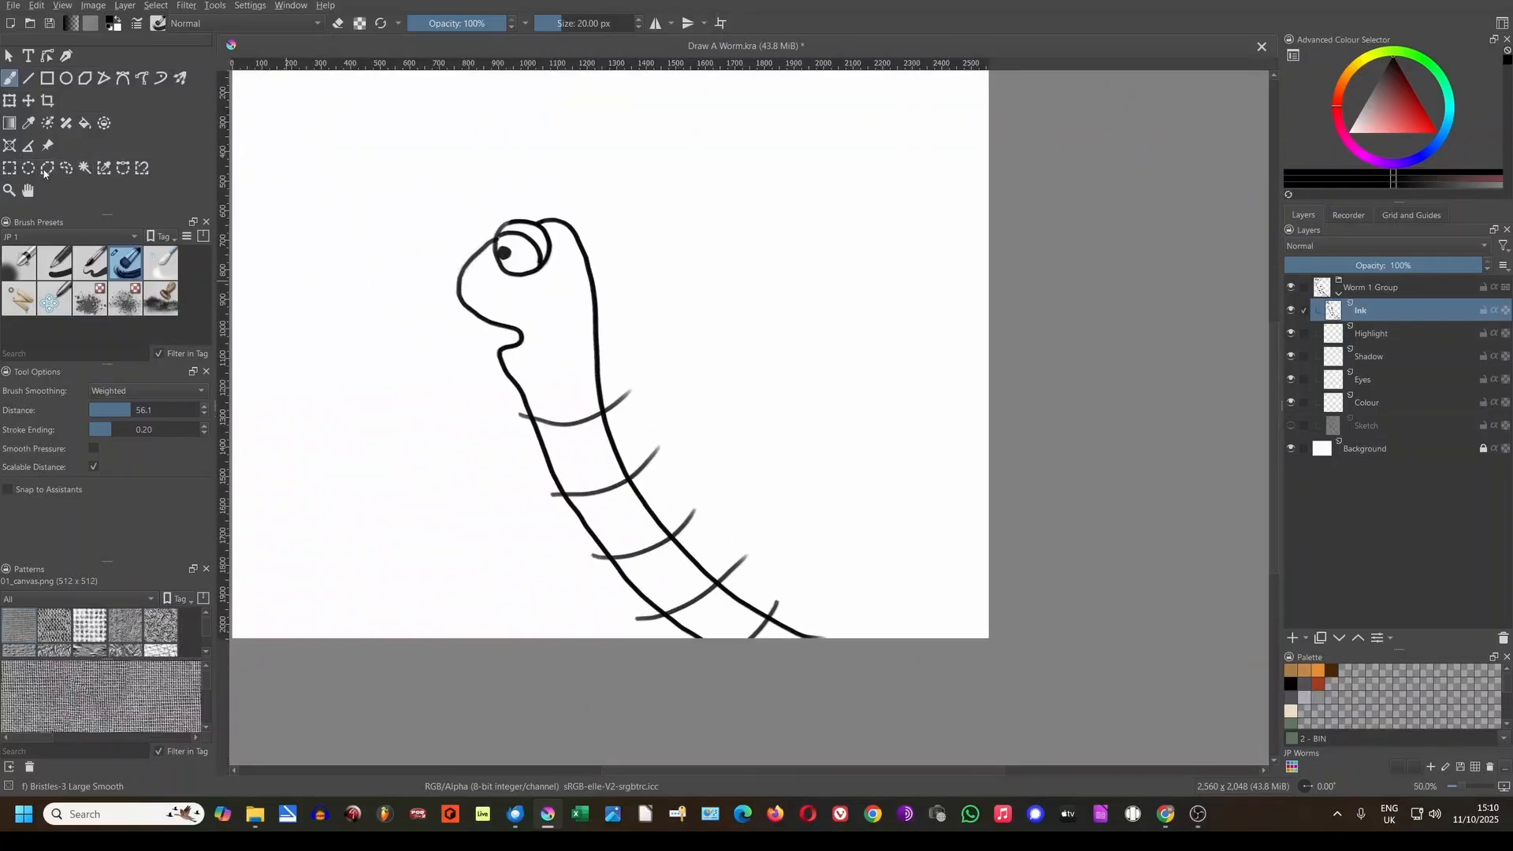
left_click(47, 168)
scroll(784, 507, "up", 3)
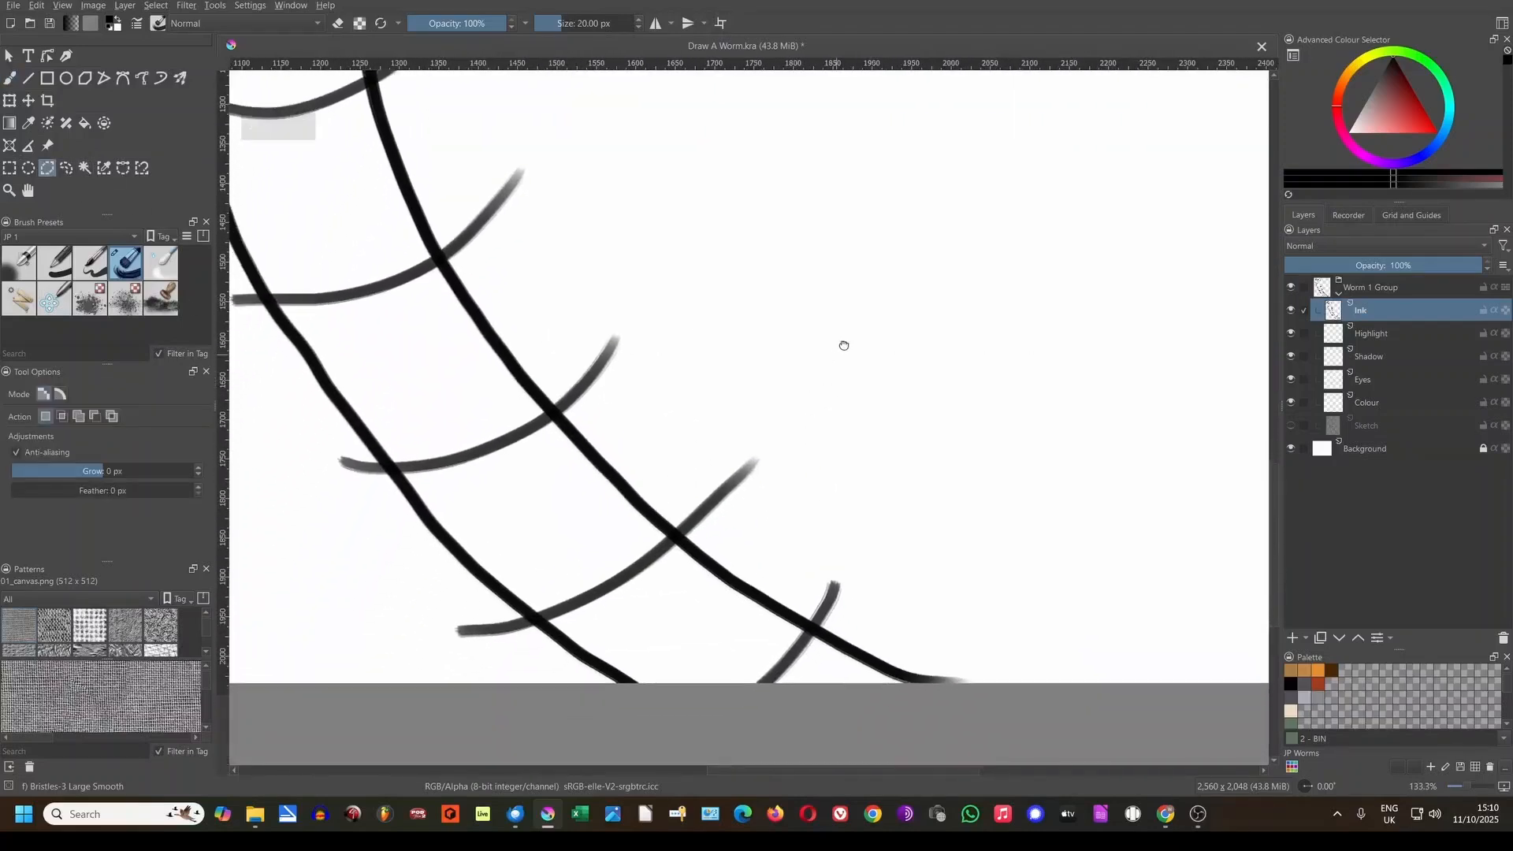
scroll(844, 358, "down", 2)
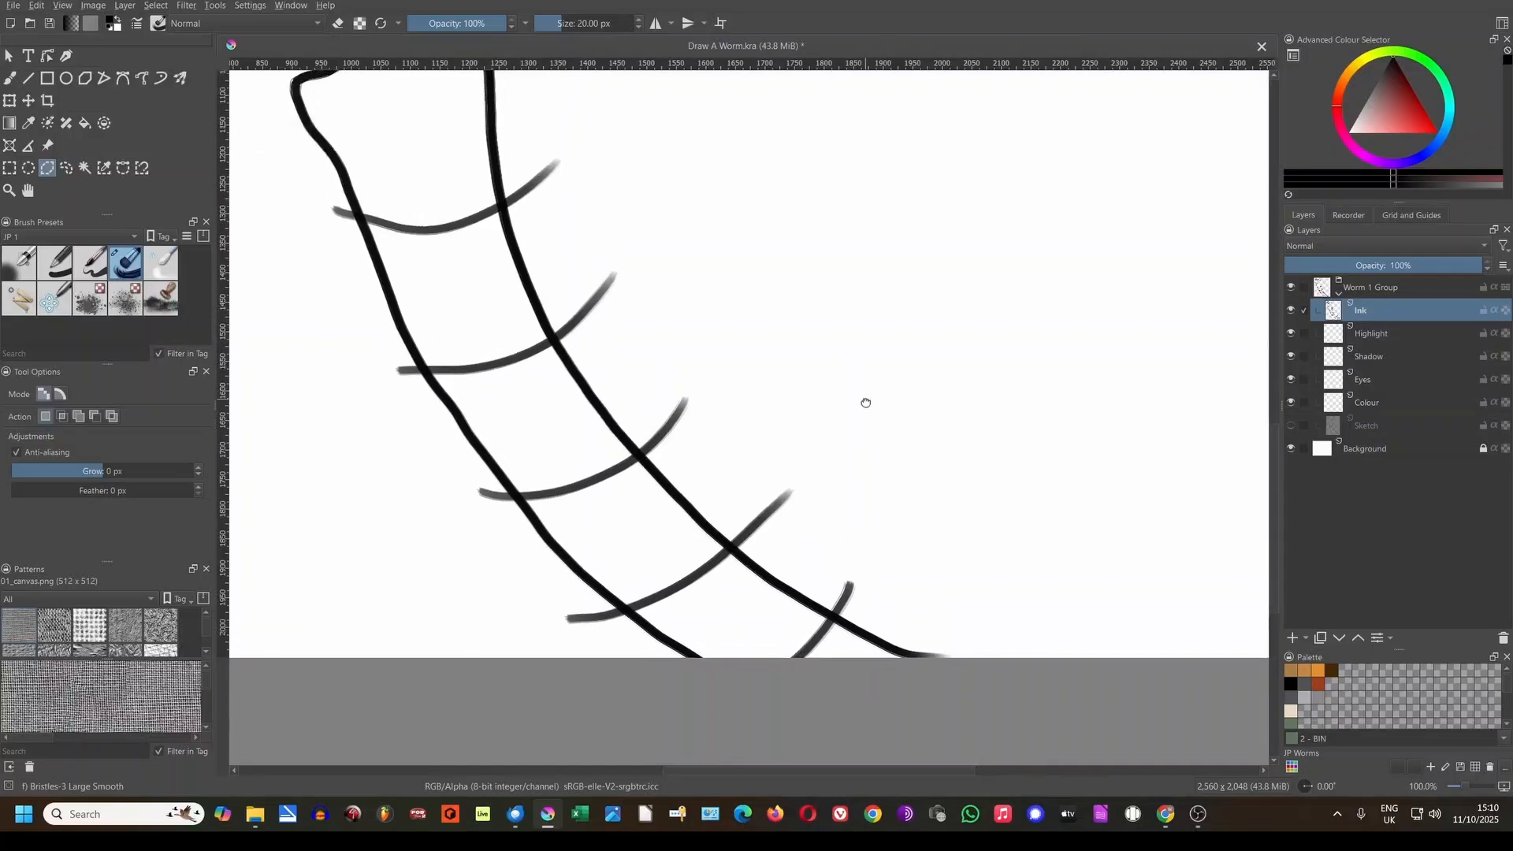
scroll(865, 403, "up", 1)
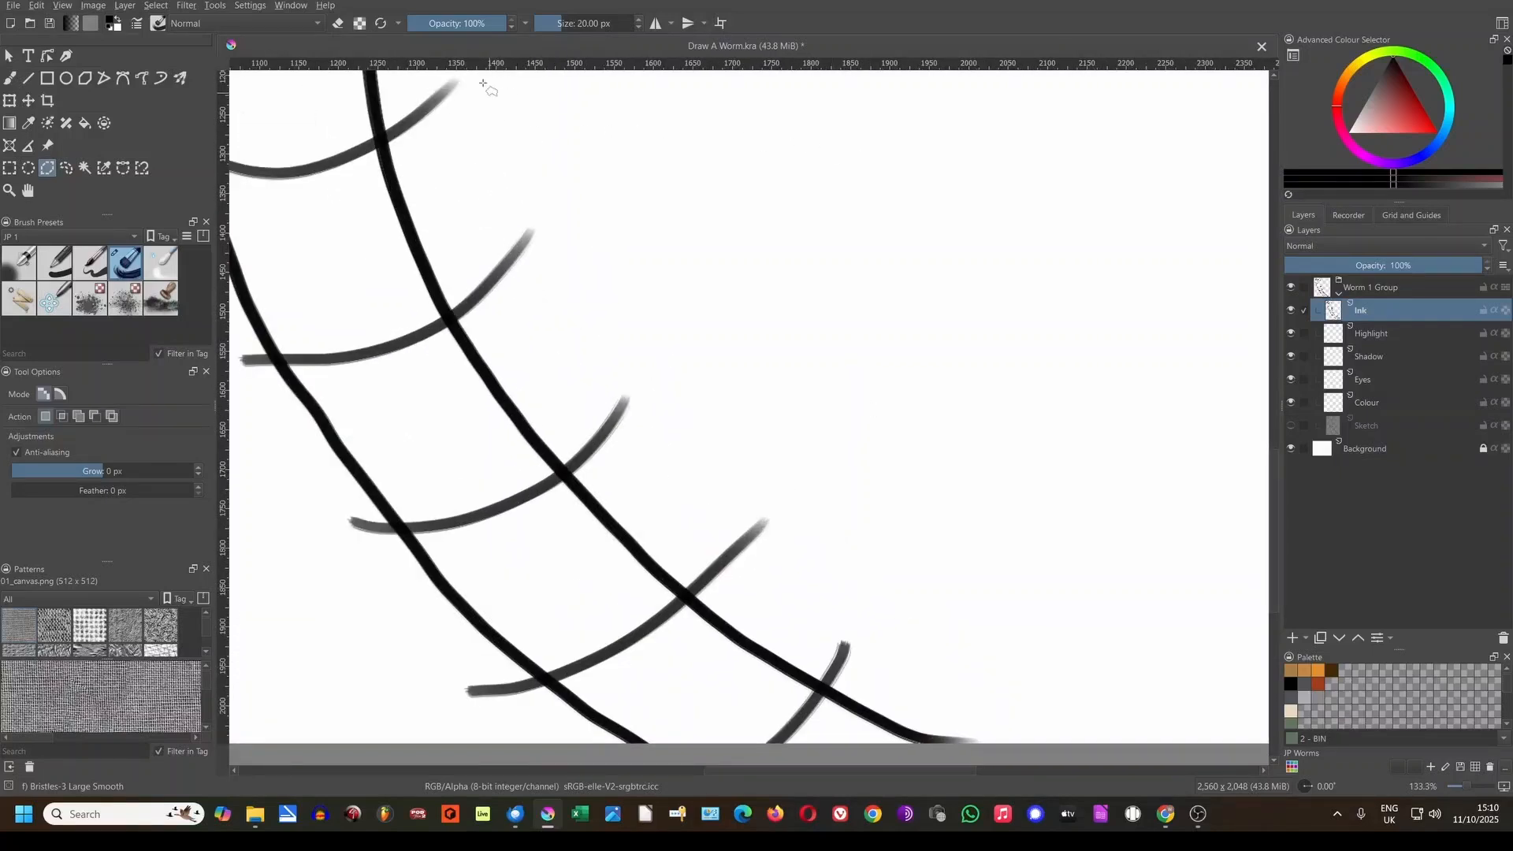
mouse_move(470, 280)
left_mouse_down()
mouse_move(579, 479)
mouse_move(682, 514)
mouse_move(714, 600)
mouse_move(820, 687)
mouse_move(812, 338)
mouse_move(496, 81)
left_mouse_up()
key("ctrl+shift+a")
left_click(464, 288)
left_click(450, 320)
left_click(560, 412)
left_click(699, 372)
double_click(476, 276)
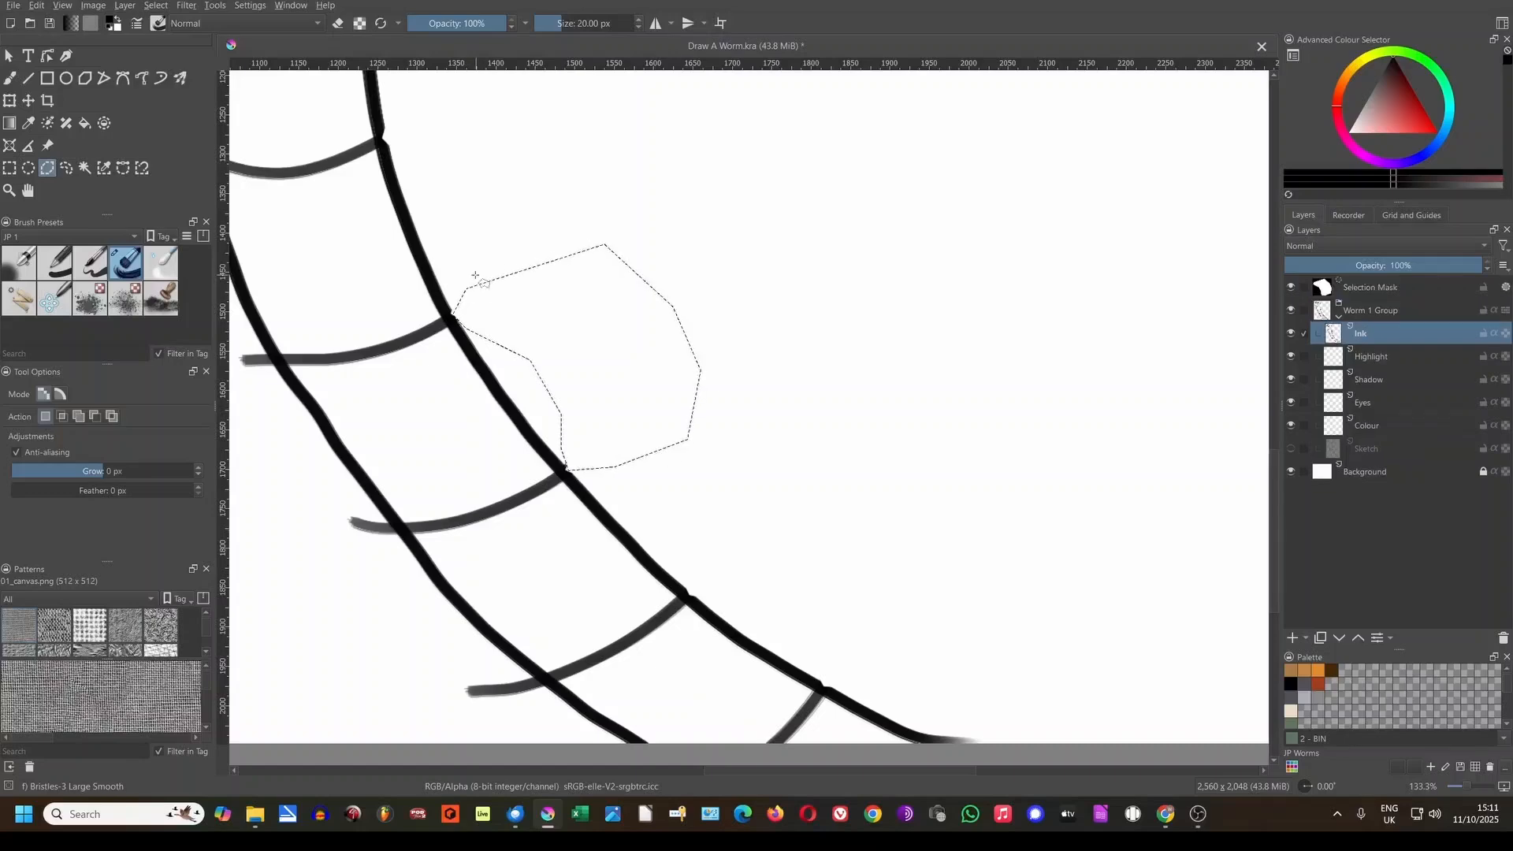
key("ctrl+shift+a")
Select the segment-line ends overhanging the body's left edge with a polygonal selection, delete them, and deselect.
scroll(634, 480, "up", 5)
scroll(489, 315, "down", 5)
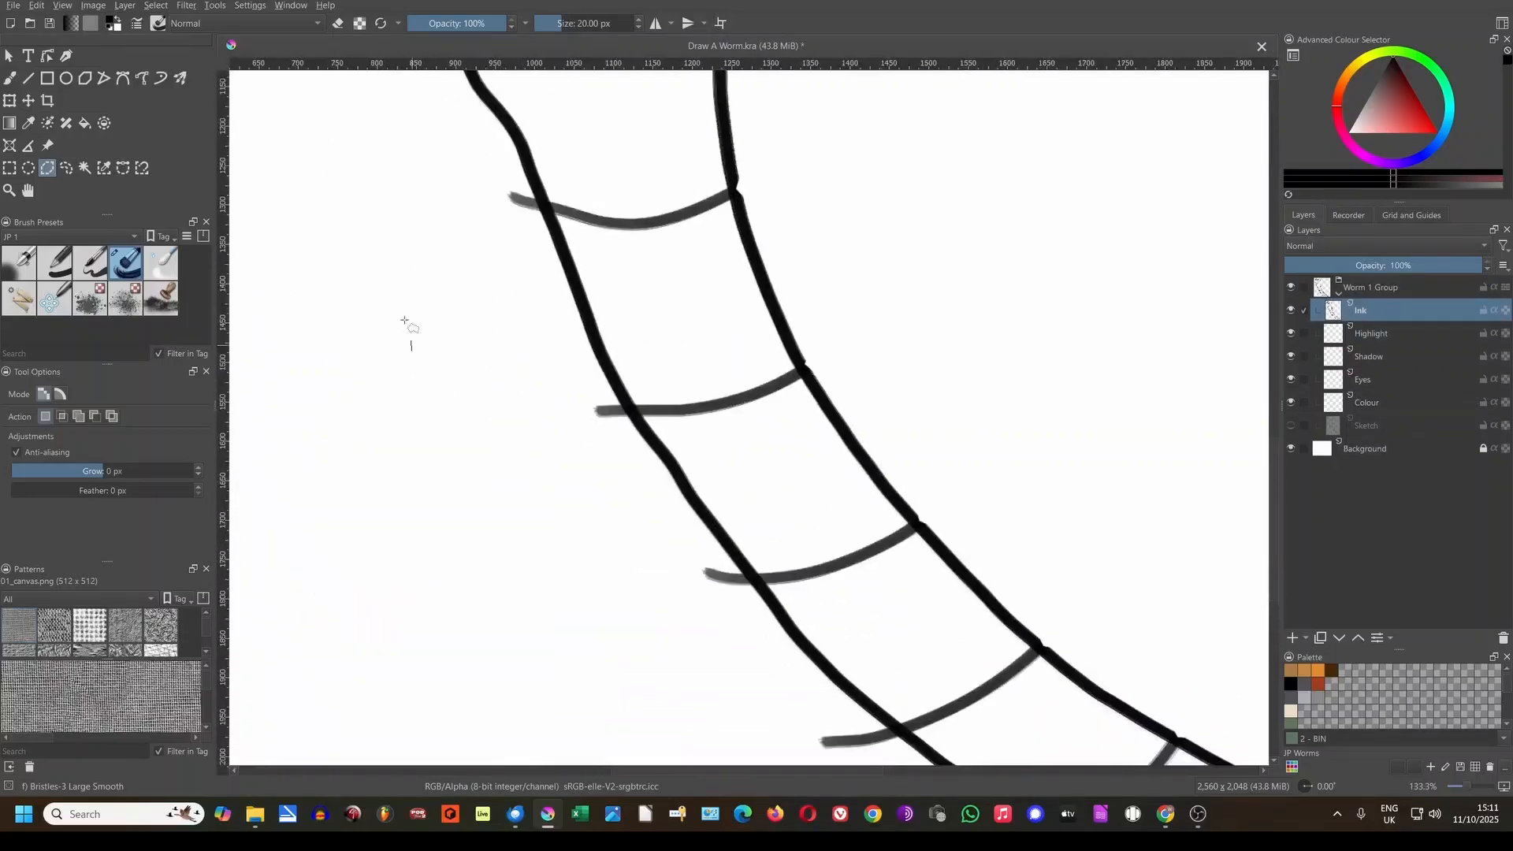
left_click(544, 203)
left_click(523, 386)
left_click(572, 381)
left_click(633, 409)
left_click(658, 543)
left_click(900, 728)
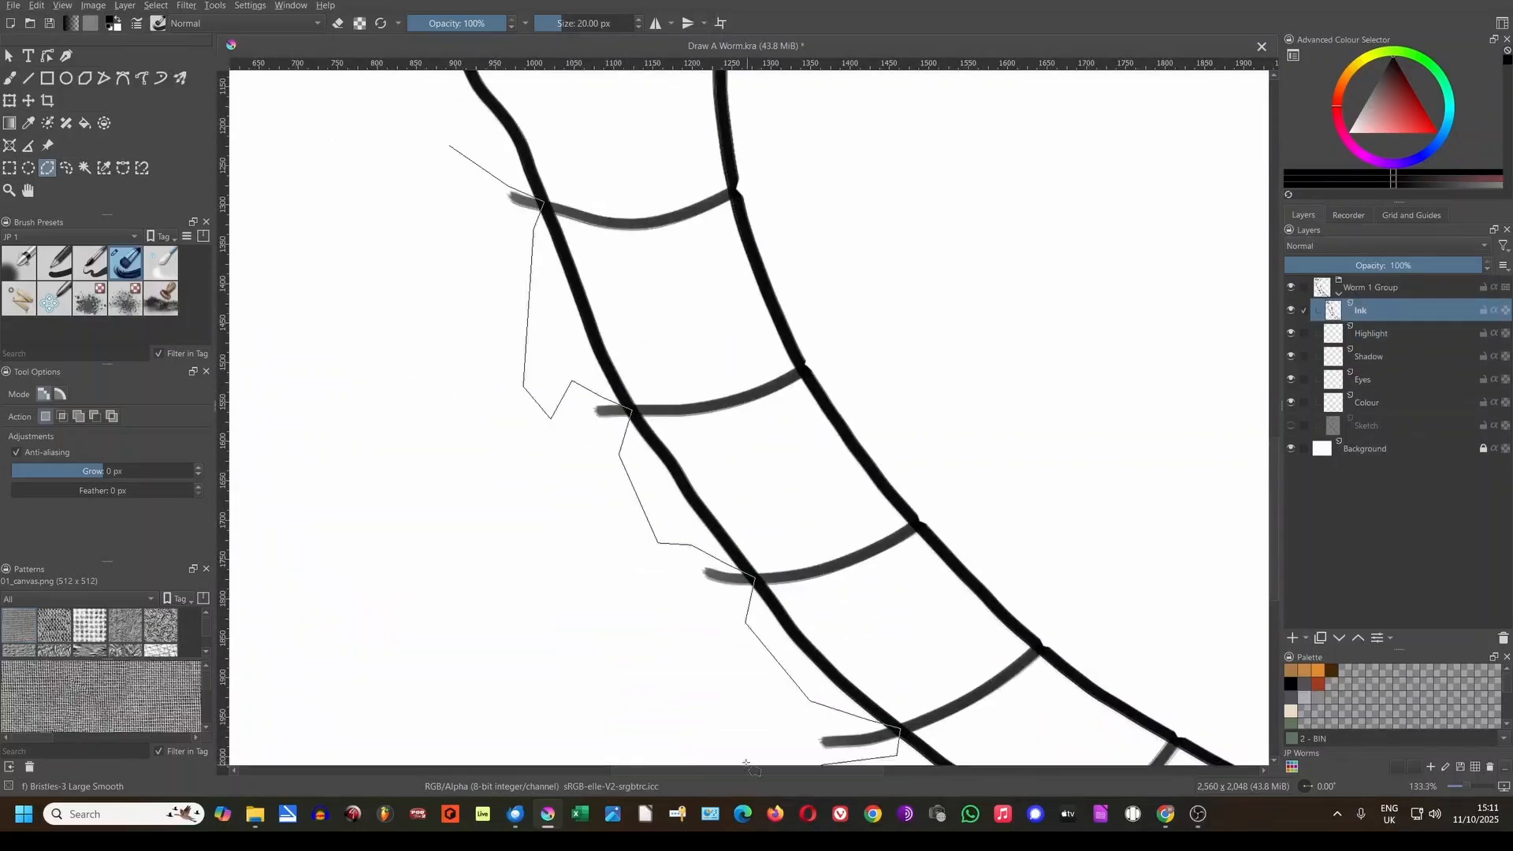
double_click(450, 146)
key("Delete")
key("ctrl+shift+a")
Touch up the worm's left body outline with the brush.
key("b")
left_click_drag(458, 137, 512, 462)
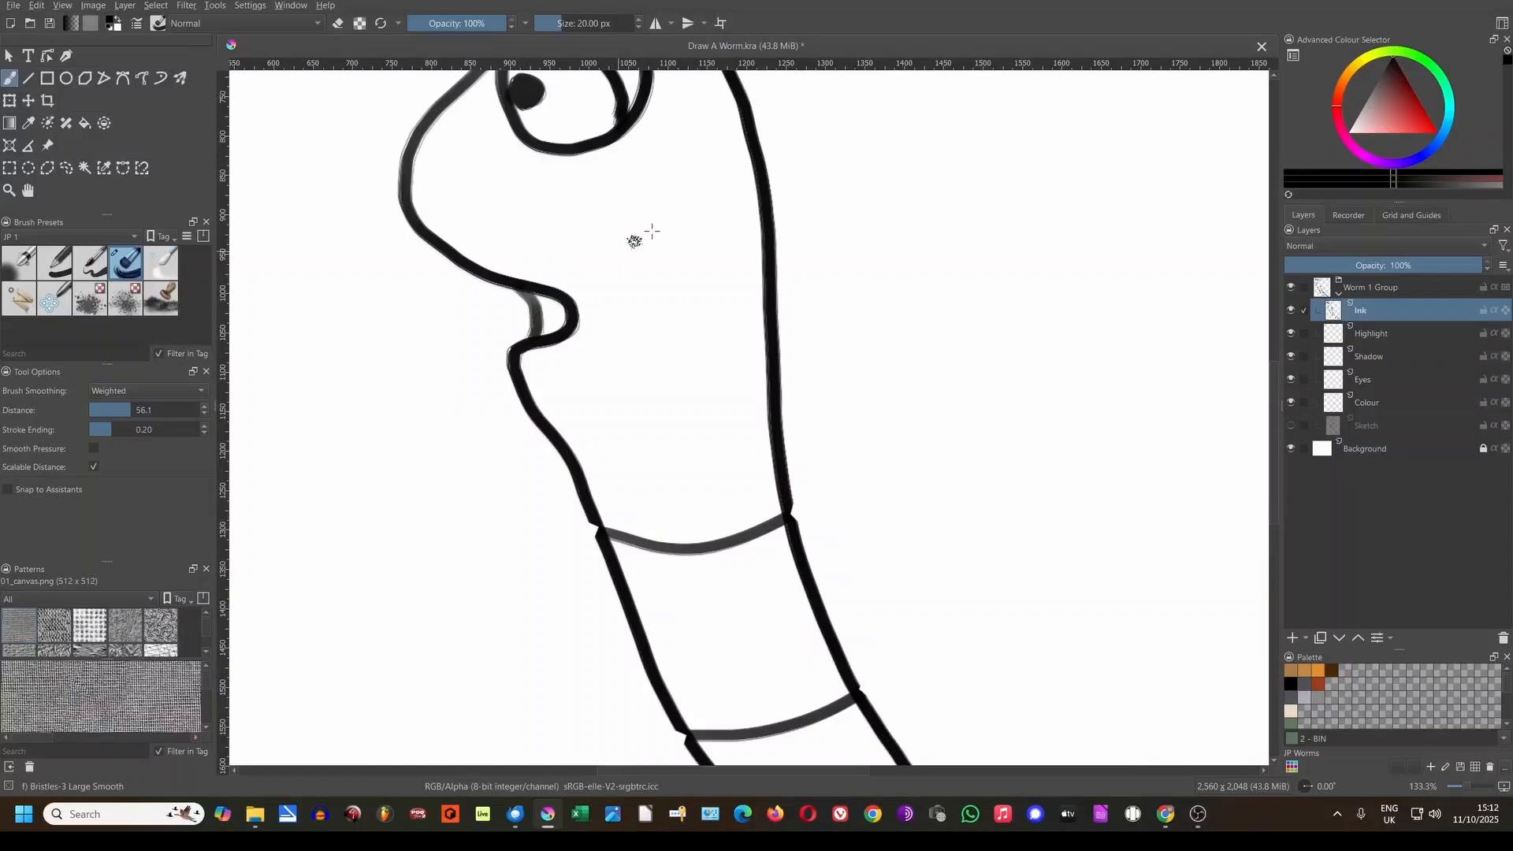
Pick a grey colour and shade the inside of the worm's mouth.
scroll(614, 248, "up", 5)
left_click(1363, 87)
mouse_move(671, 390)
left_mouse_down()
mouse_move(641, 320)
mouse_move(634, 389)
mouse_move(668, 430)
mouse_move(712, 395)
mouse_move(679, 326)
mouse_move(723, 412)
left_mouse_up()
scroll(722, 412, "down", 7)
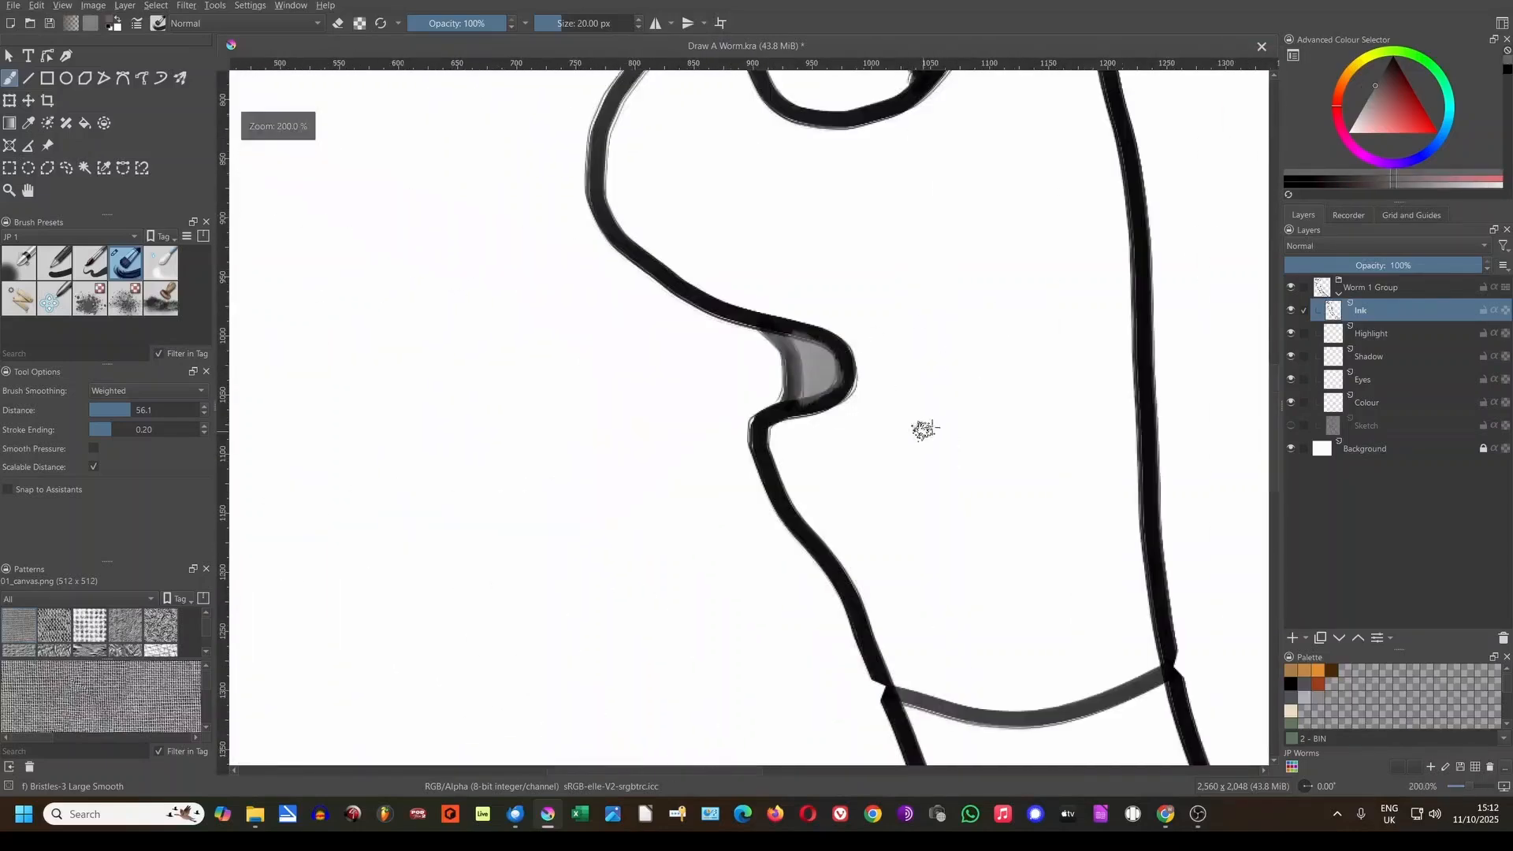
Select the area outside the worm with the contiguous selection tool and invert the selection.
key("ctrl+a")
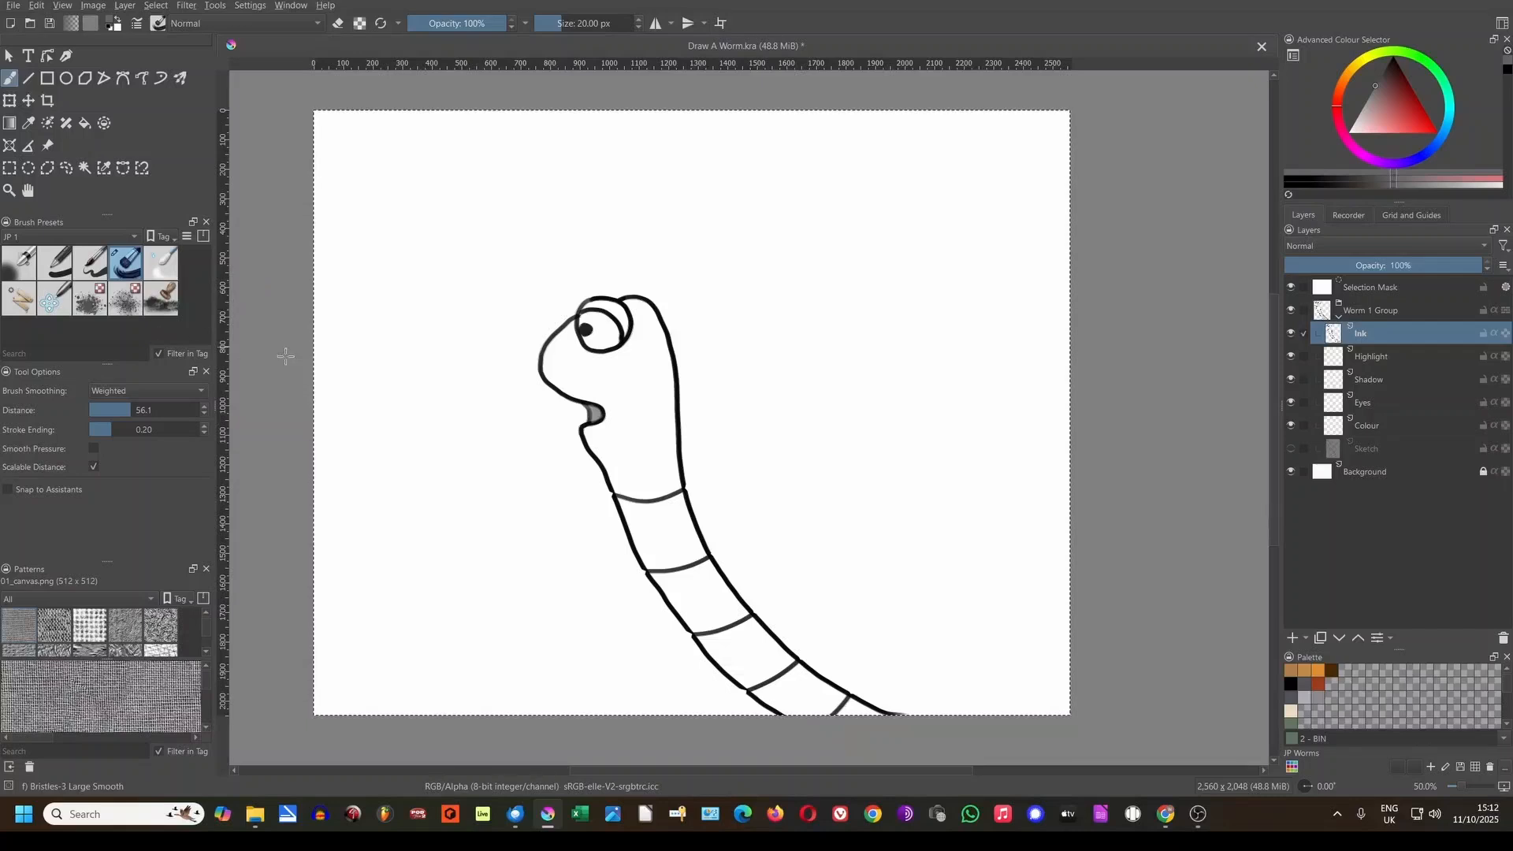
key("ctrl+shift+a")
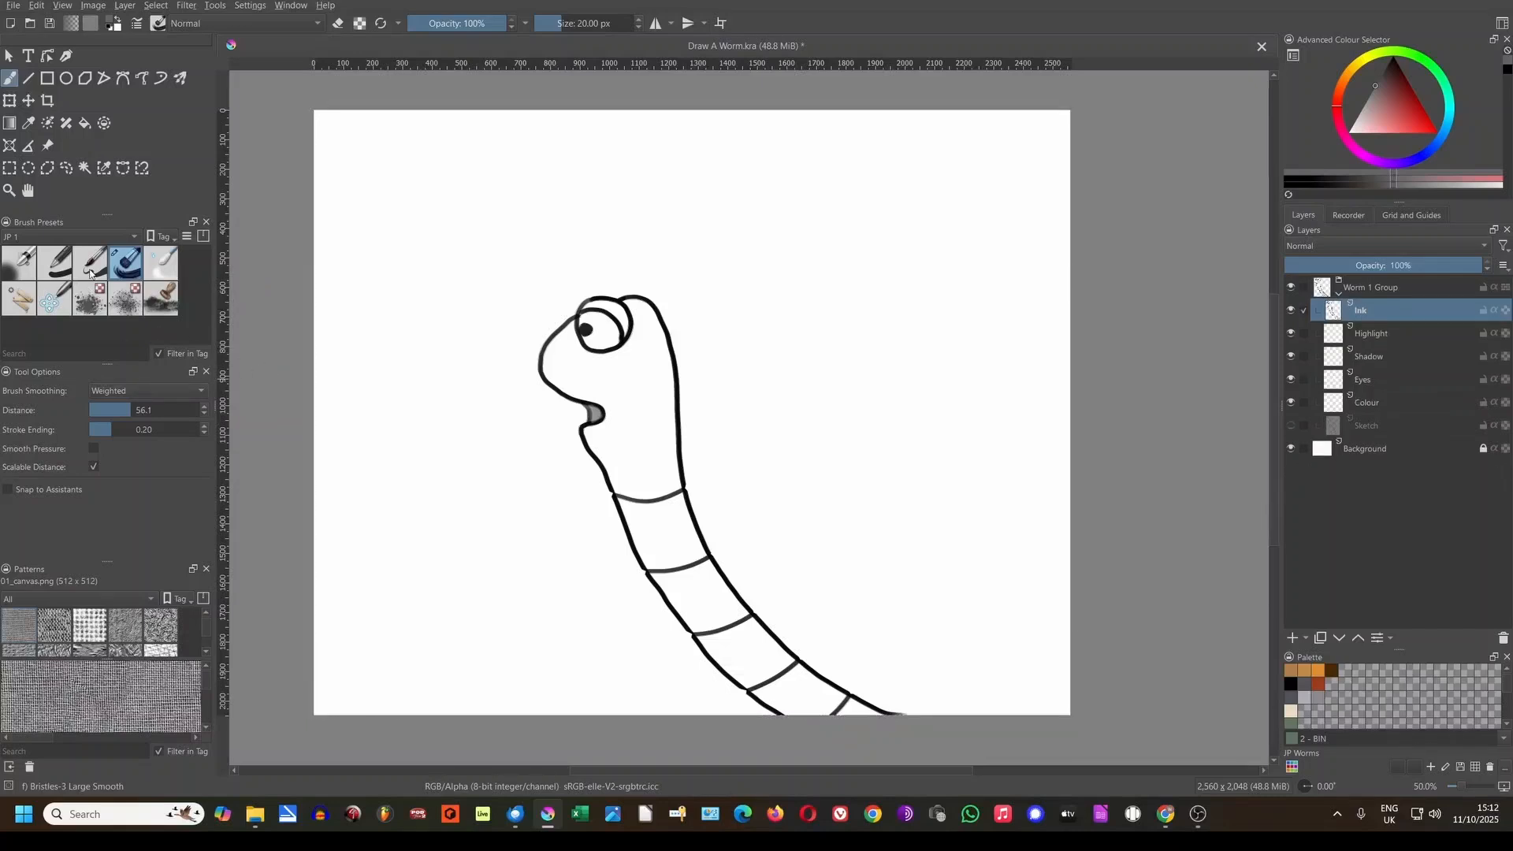
left_click(85, 168)
left_click(511, 464)
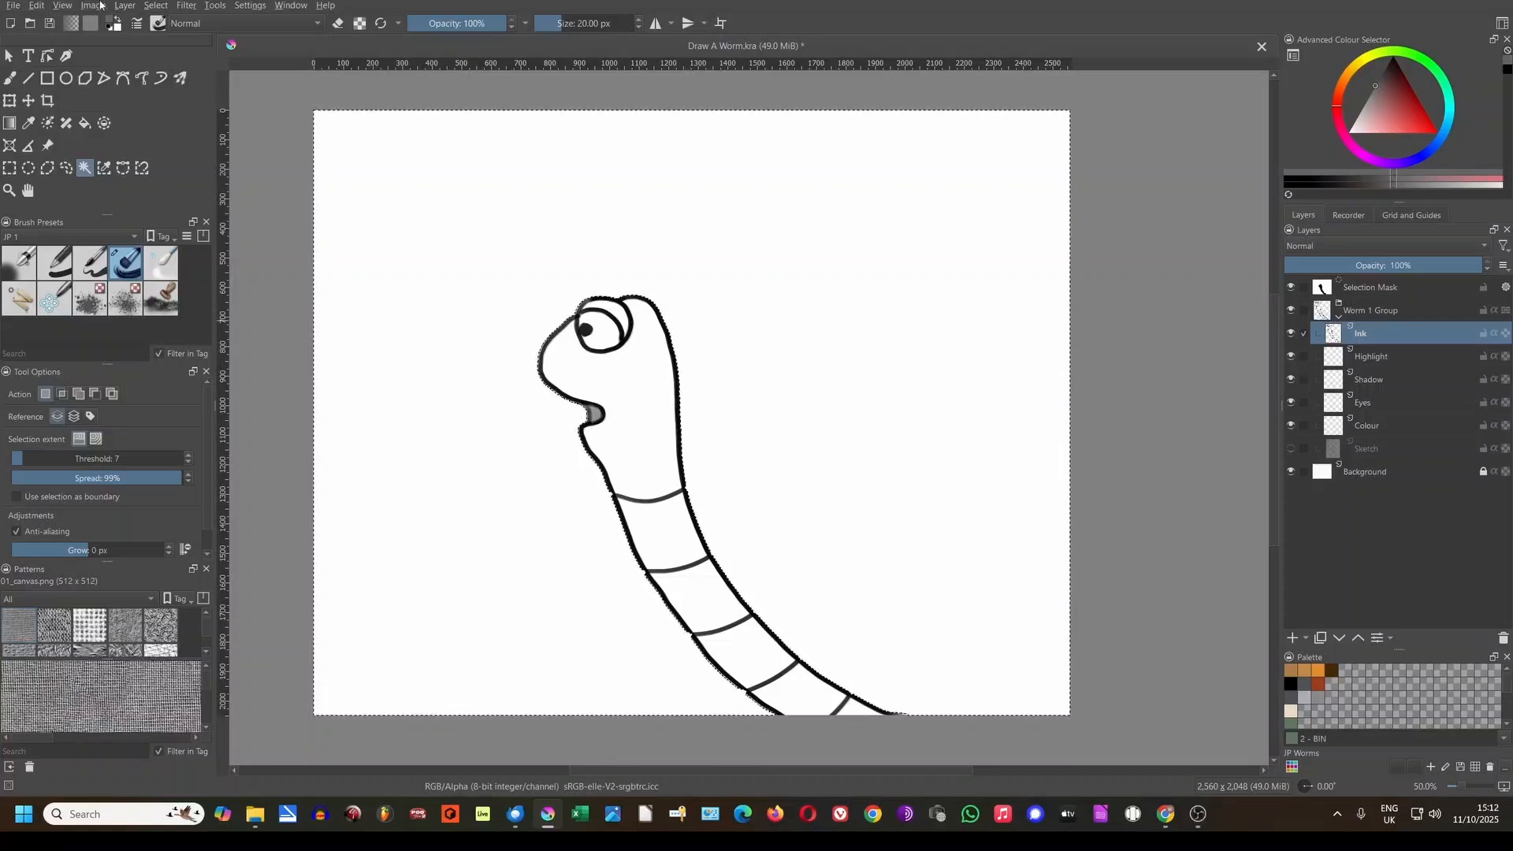
left_click(156, 6)
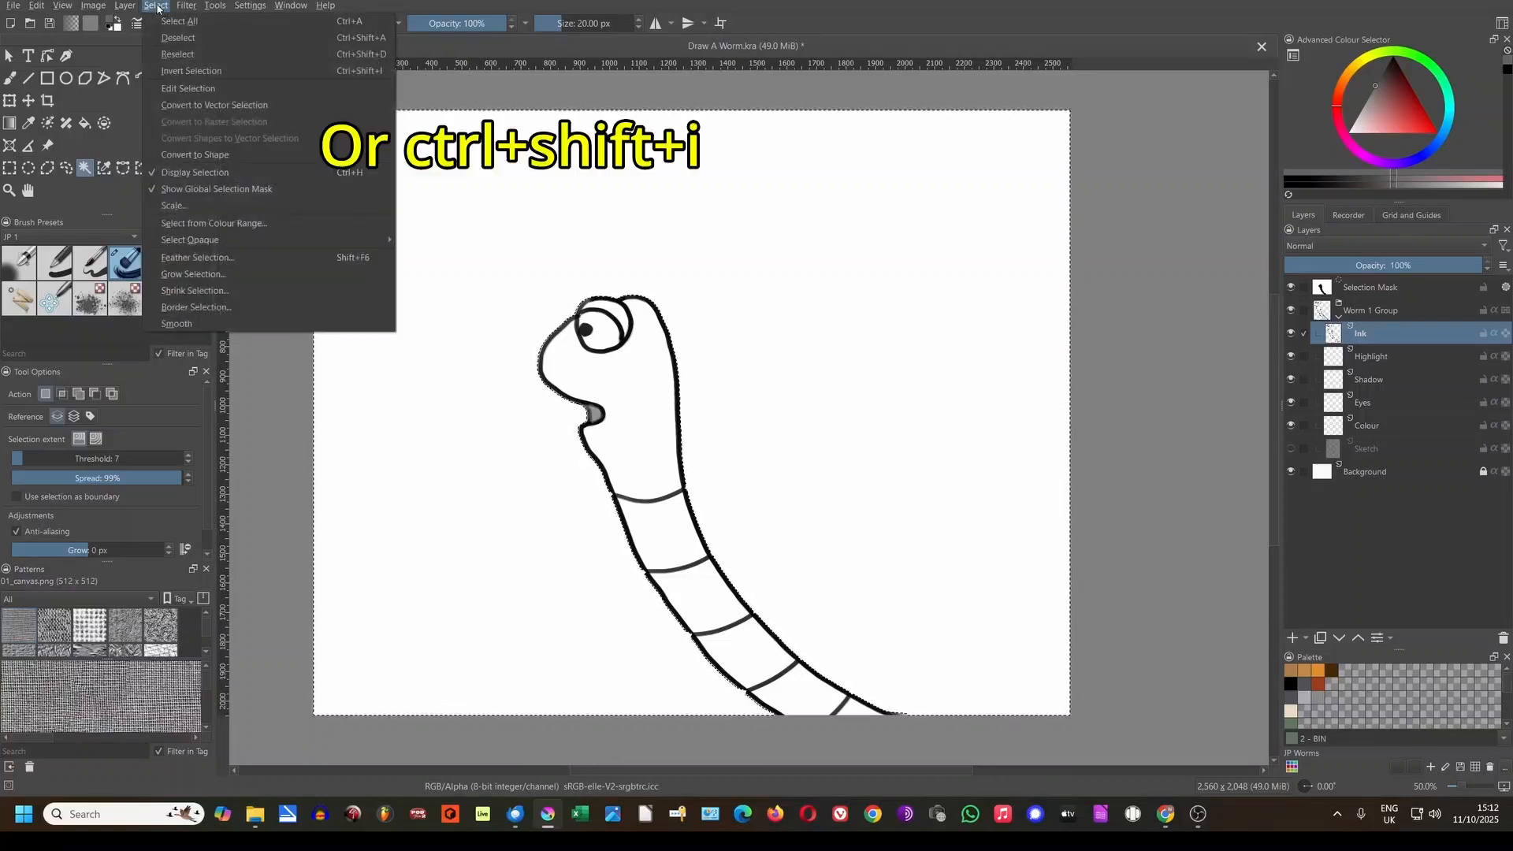
left_click(212, 71)
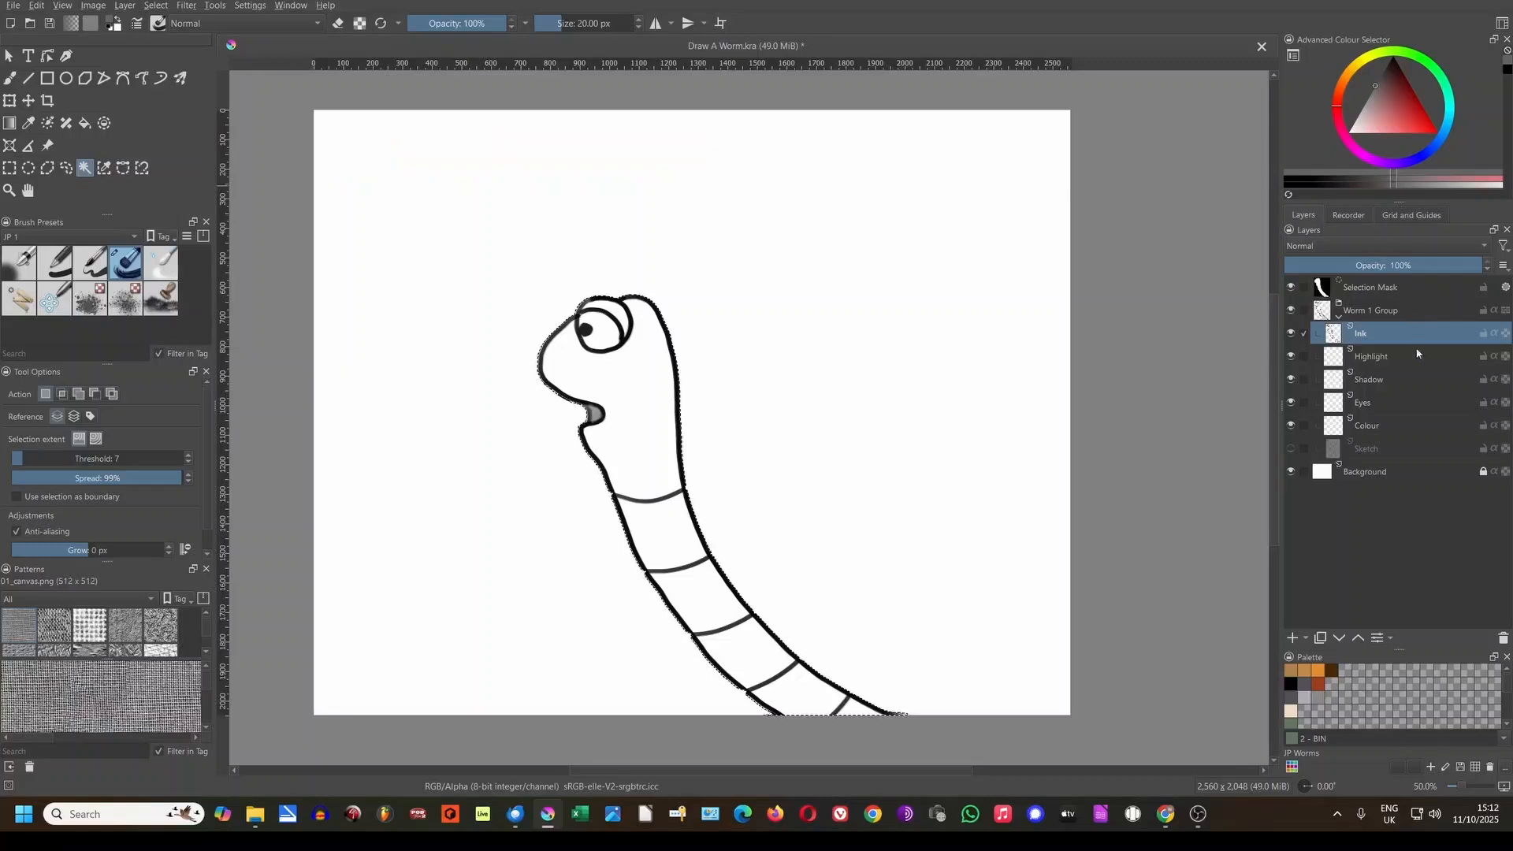
On the Colour layer, fill the selected worm area with light blue, then deselect.
left_click(1382, 425)
left_click(1378, 106)
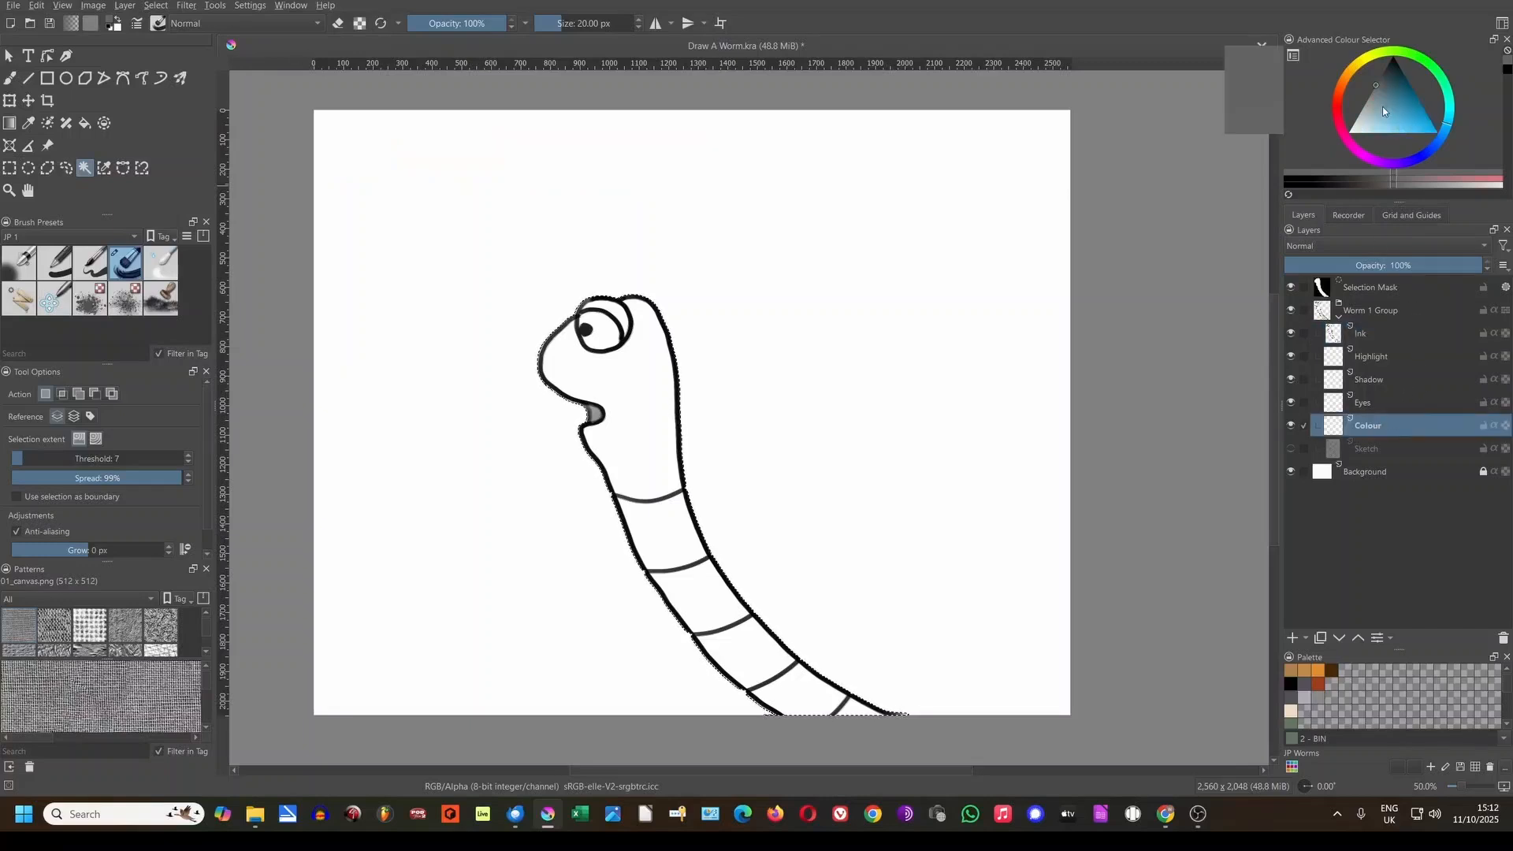
left_click_drag(1379, 106, 1374, 128)
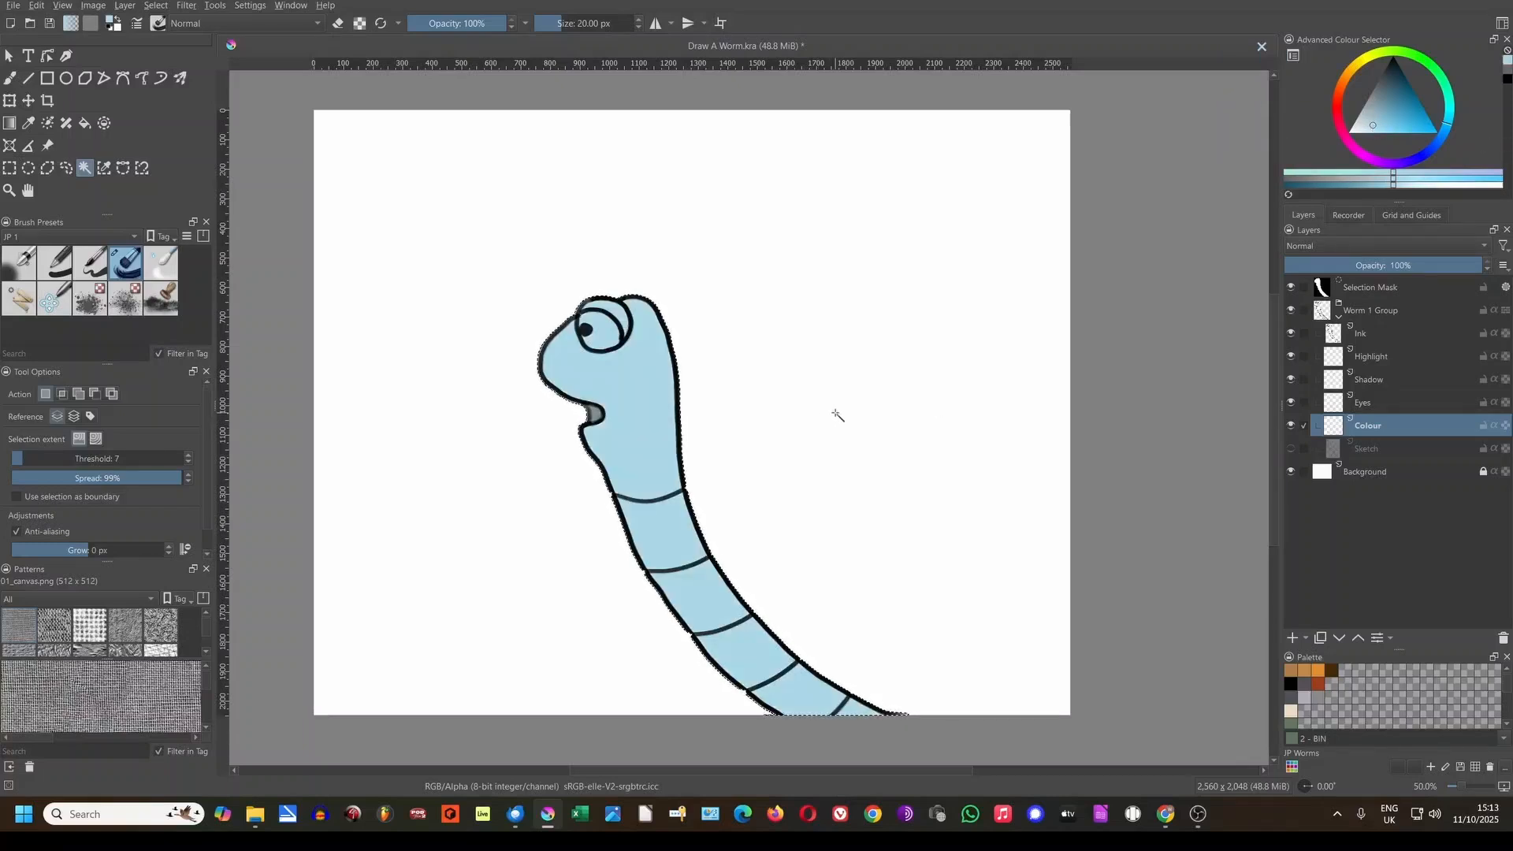
key("ctrl+shift+a")
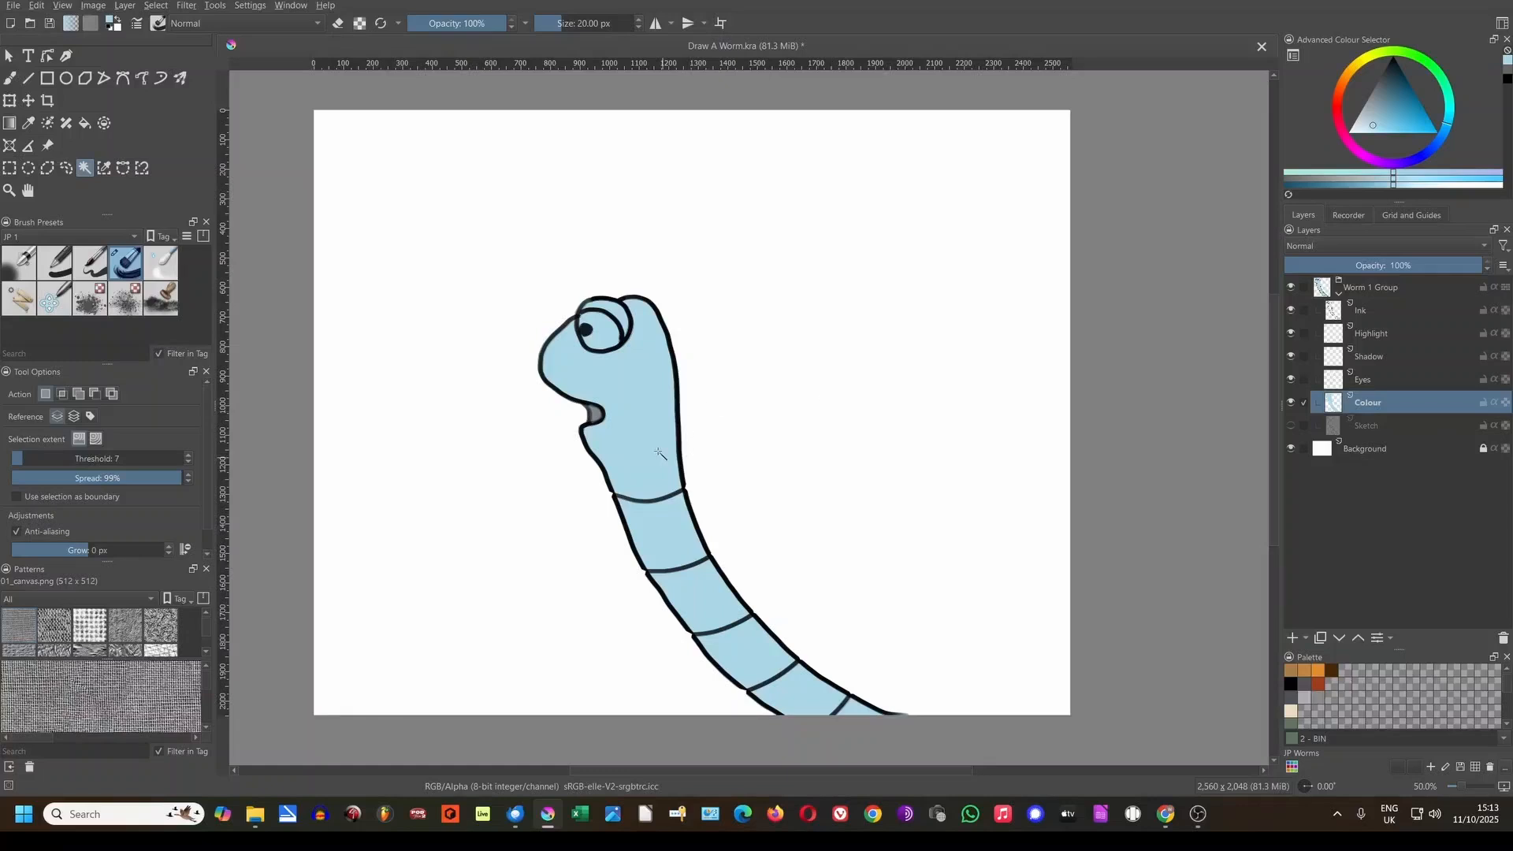
On the Eyes layer, paint the worm's eye white in light grey with the brush.
key("plus")
left_click(1375, 379)
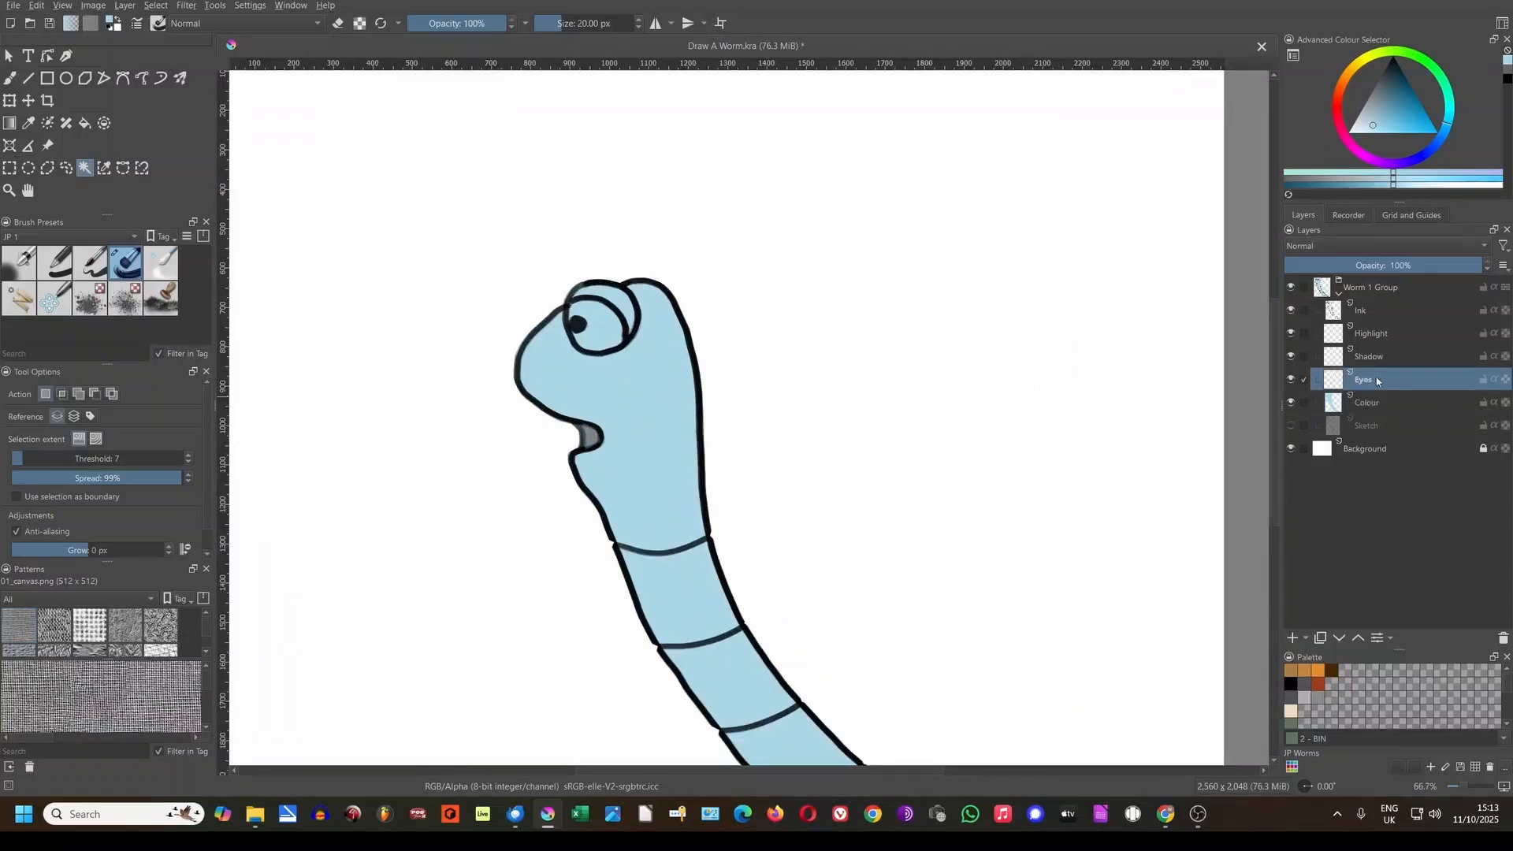
key("plus")
key("plus")
key("plus")
key("b")
left_click_drag(1402, 103, 1346, 129)
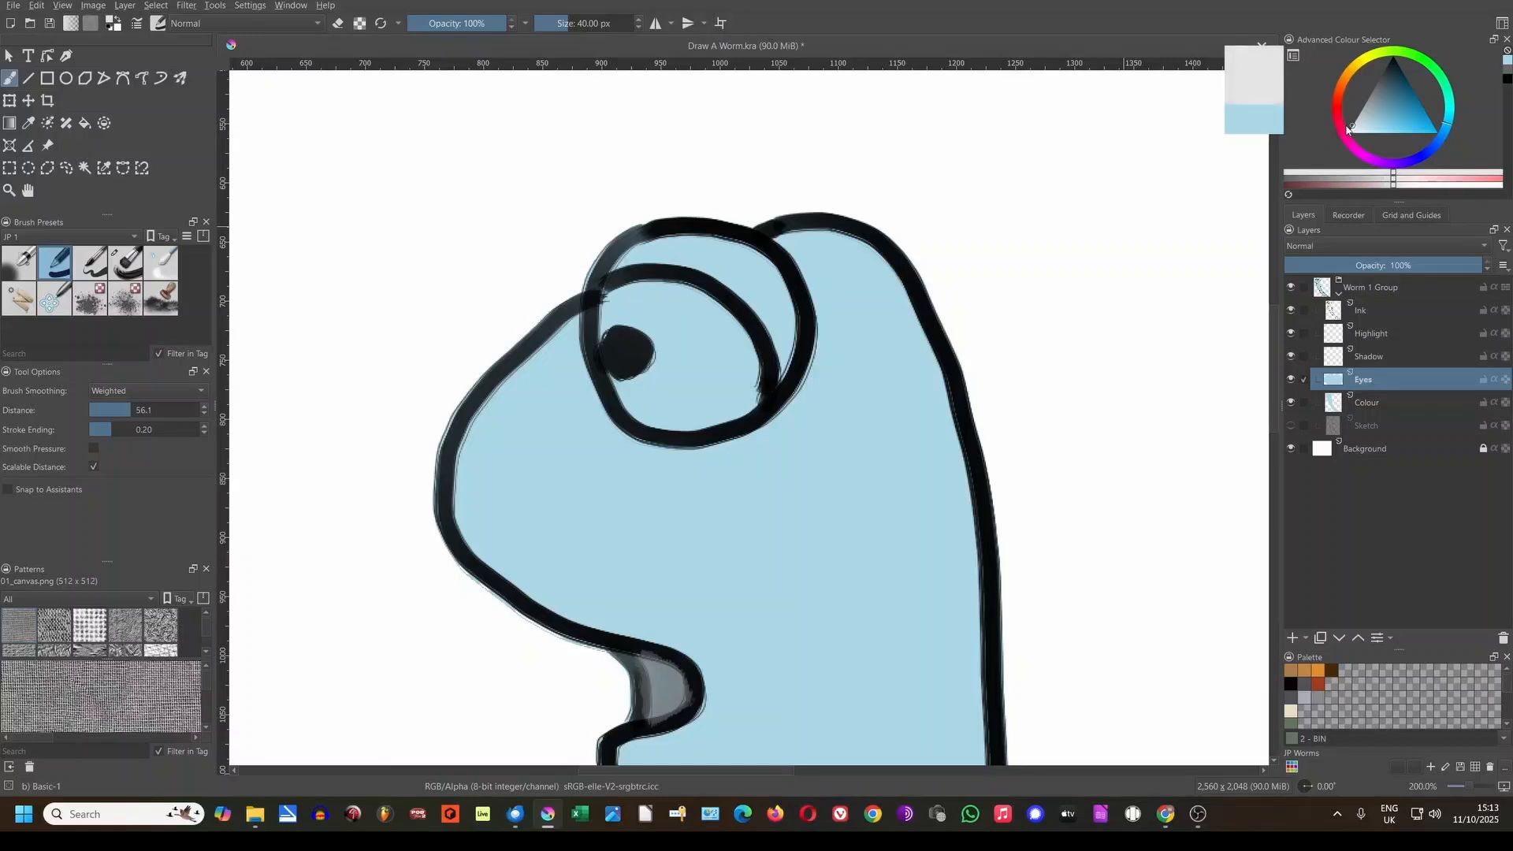
mouse_move(701, 377)
left_mouse_down()
mouse_move(618, 310)
mouse_move(656, 299)
mouse_move(691, 312)
left_mouse_up()
mouse_move(664, 364)
left_mouse_down()
mouse_move(625, 325)
mouse_move(654, 405)
mouse_move(734, 394)
mouse_move(739, 363)
mouse_move(704, 323)
mouse_move(656, 316)
mouse_move(714, 412)
left_mouse_up()
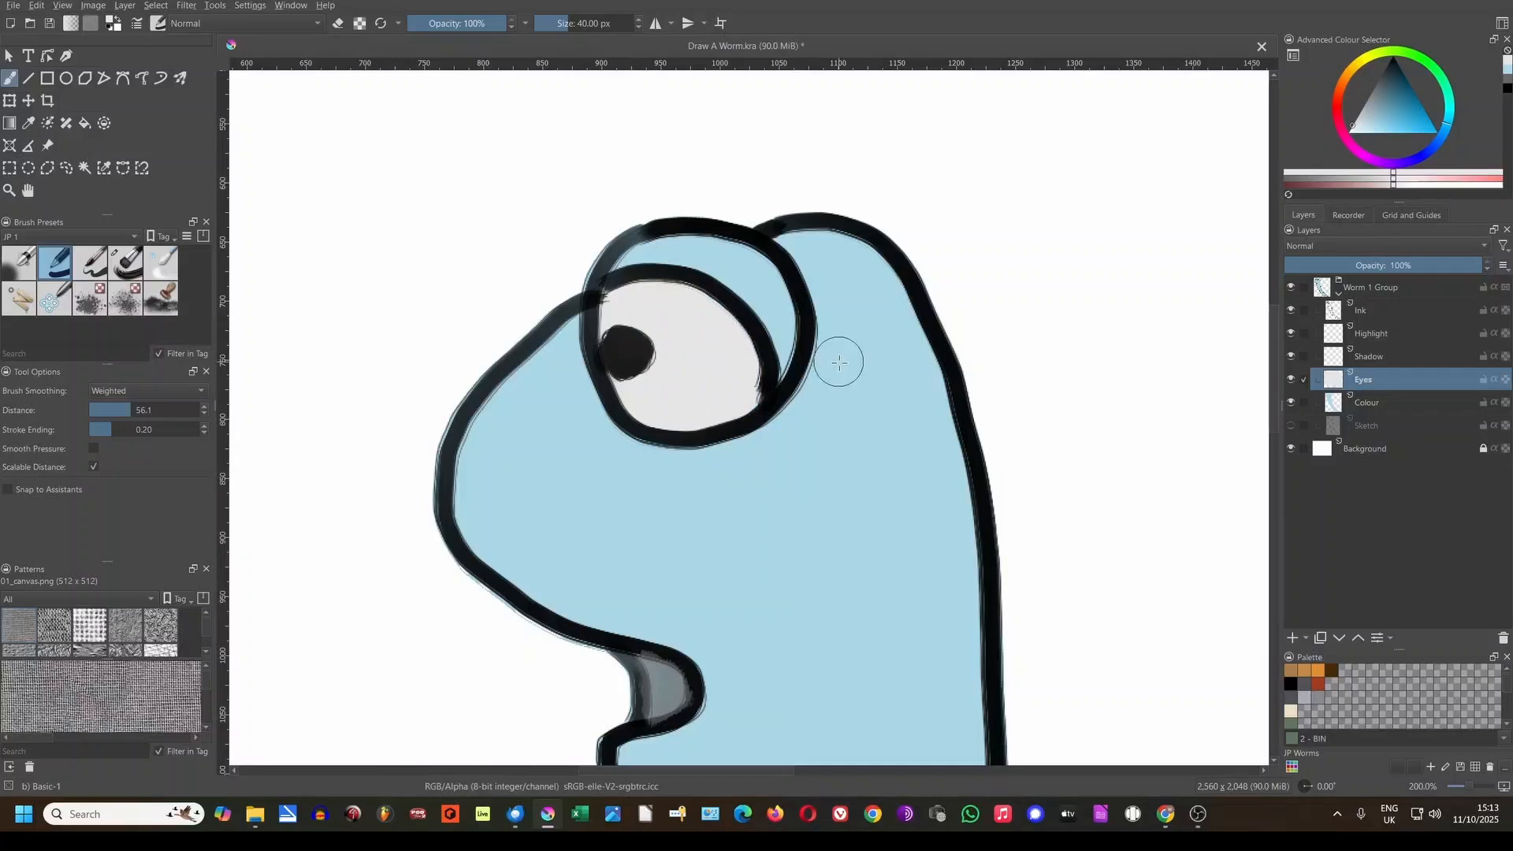
Set the Shadow layer's blending mode to Multiply.
scroll(839, 362, "up", 1)
scroll(859, 366, "down", 2)
scroll(1003, 394, "down", 4)
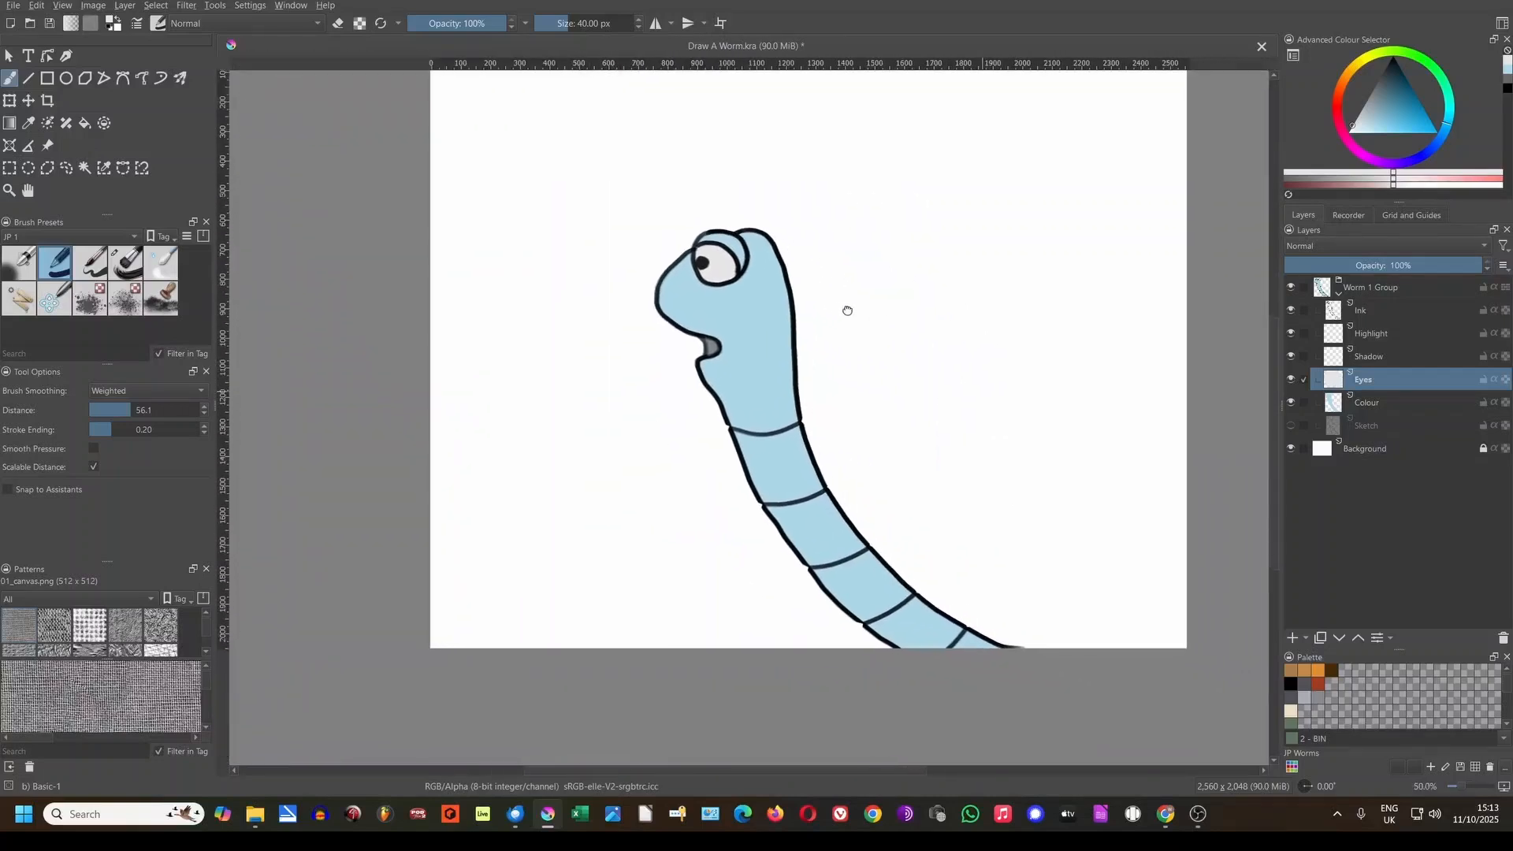
left_click(1386, 359)
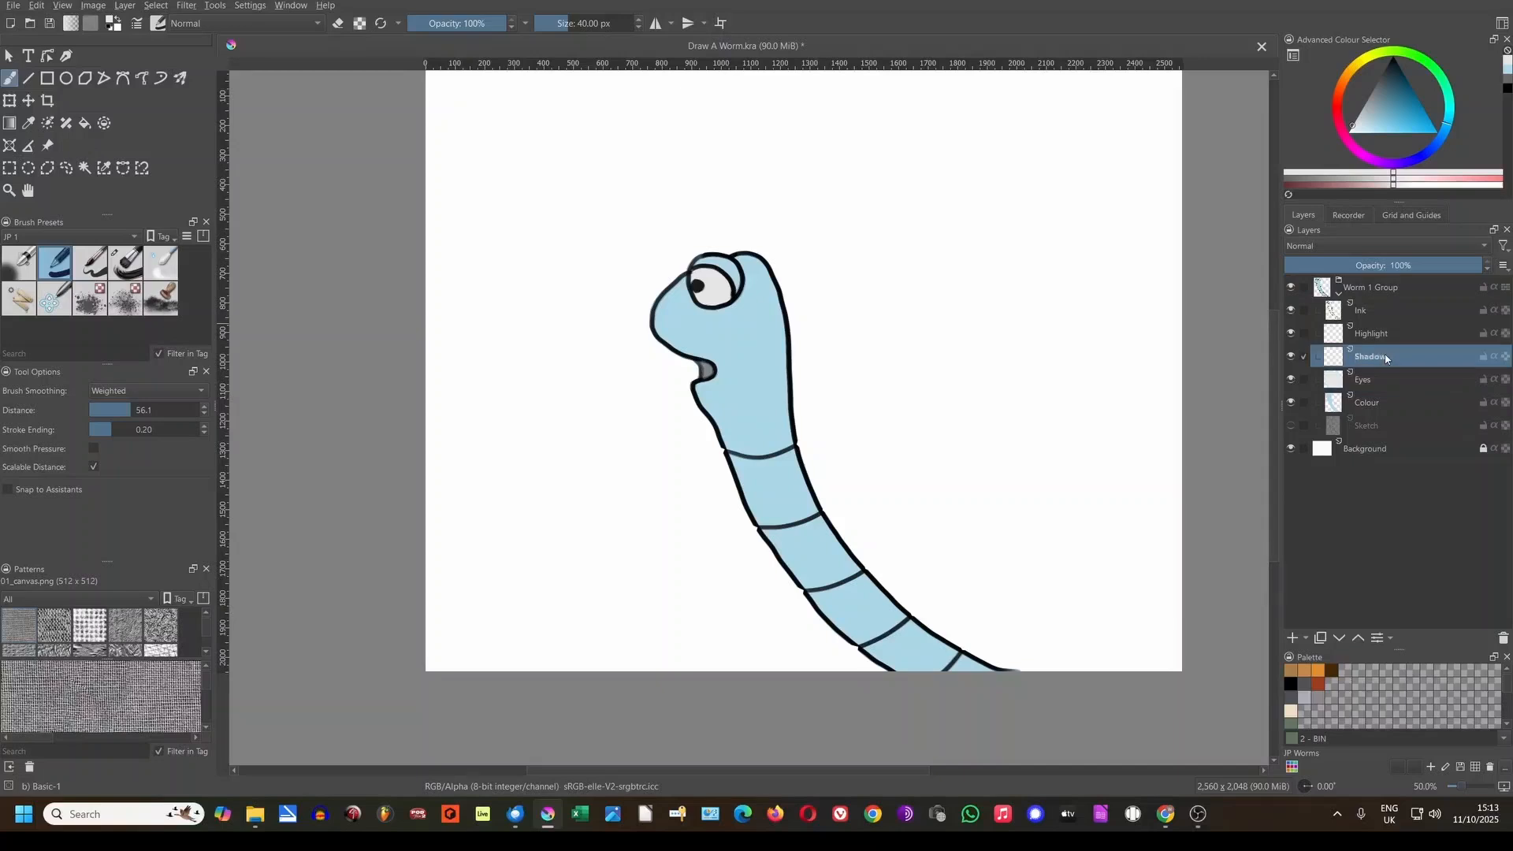
left_click(1330, 245)
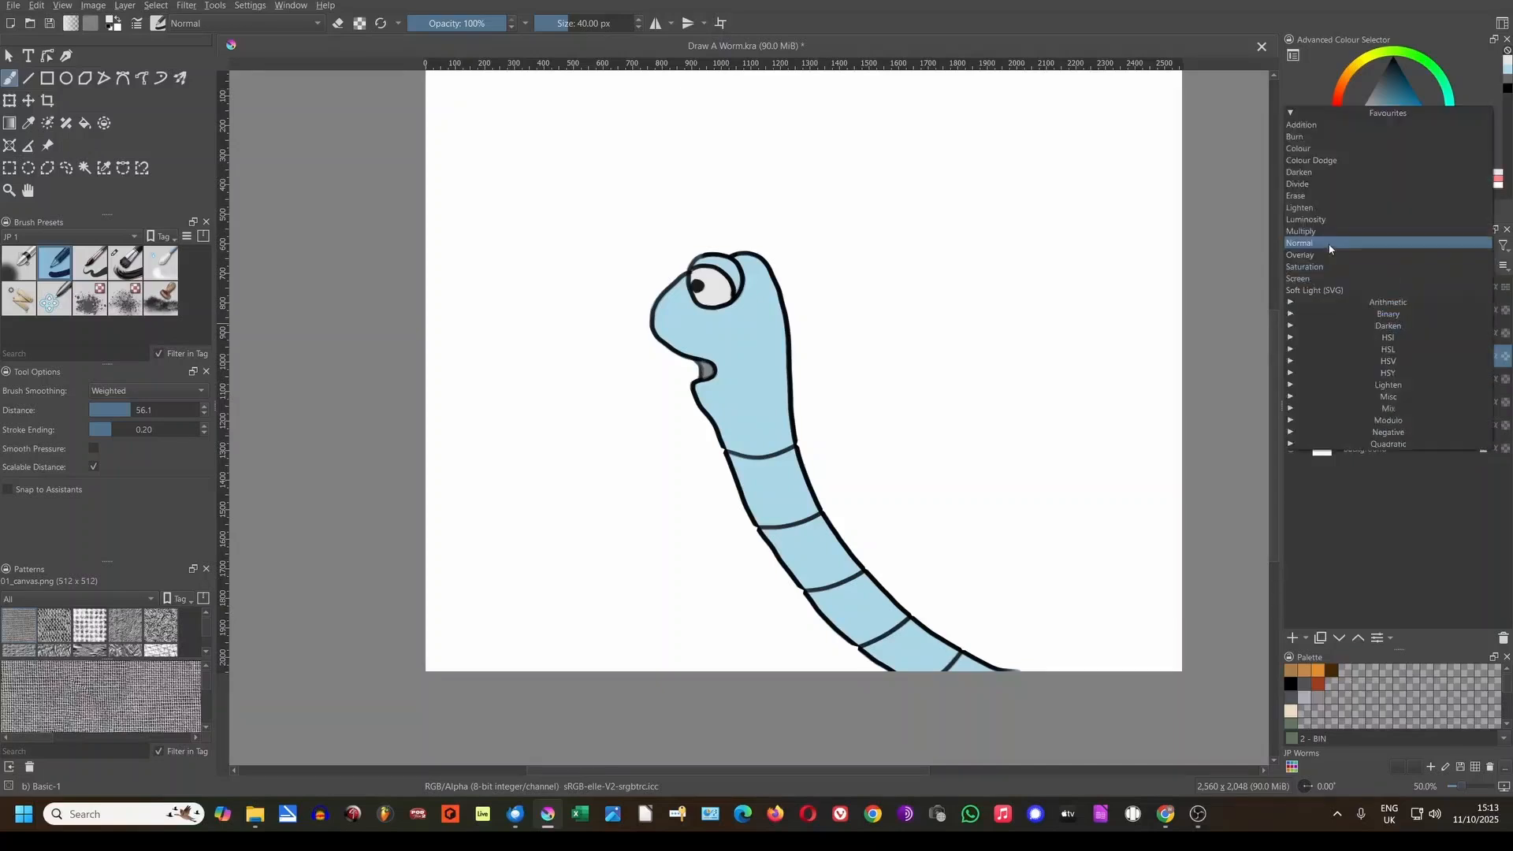
left_click(1323, 232)
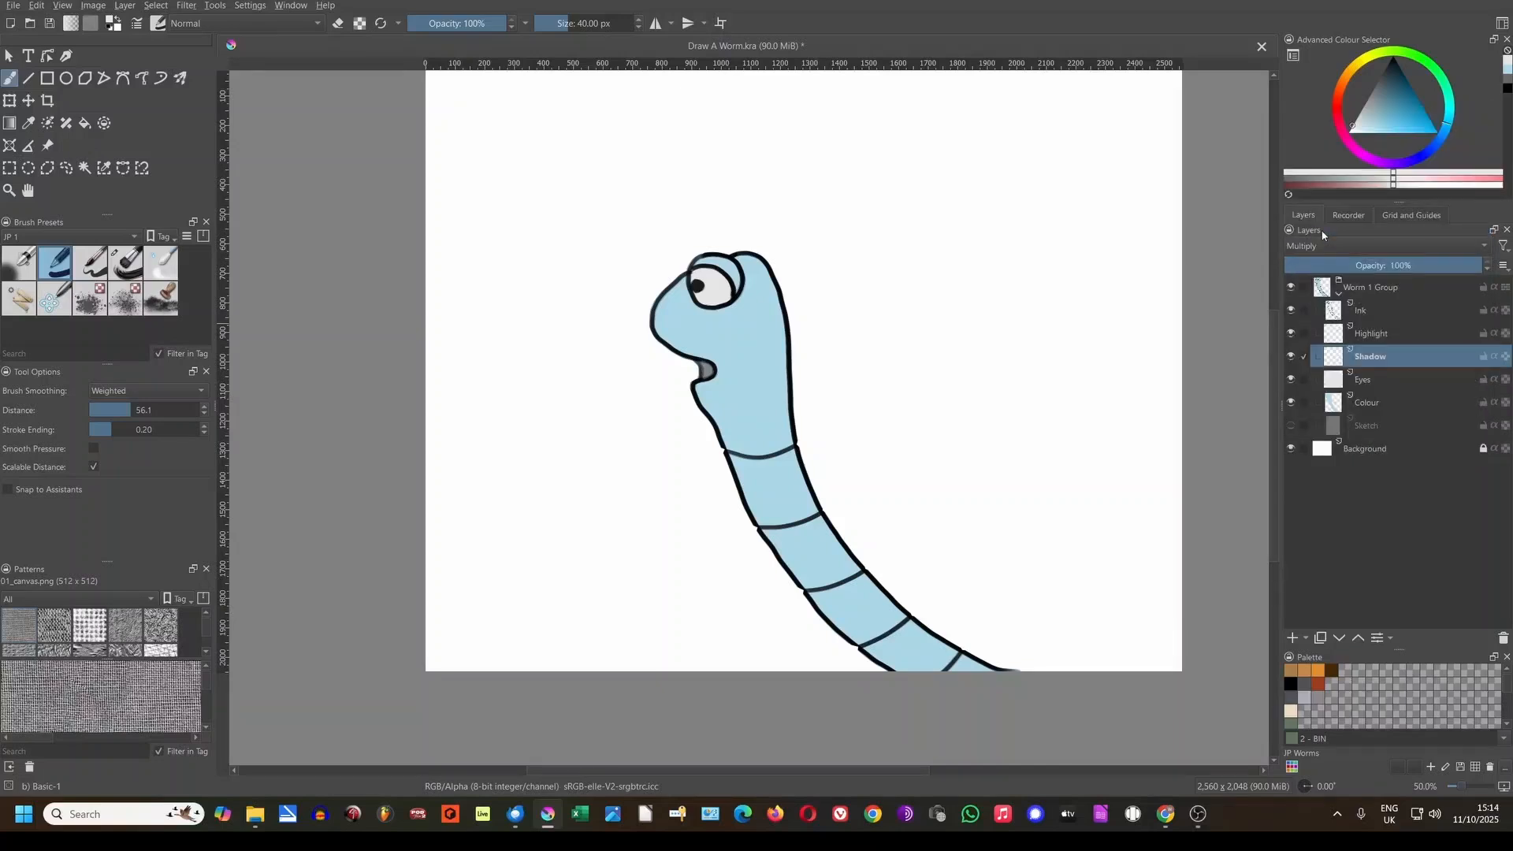
Set the Highlight layer's blending mode to Screen.
left_click(1392, 340)
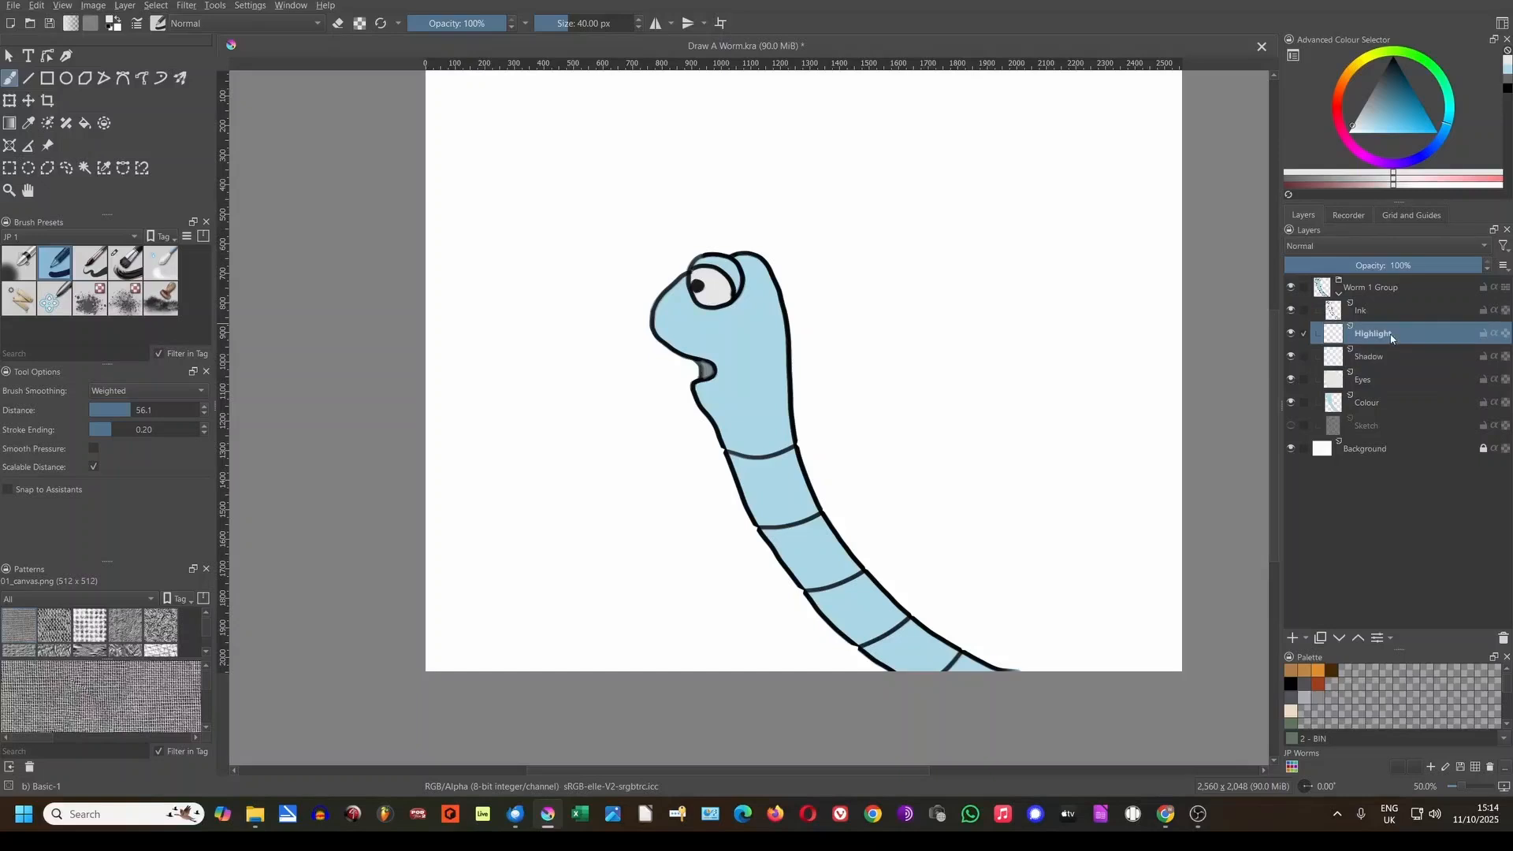
left_click(1330, 246)
left_click(1339, 279)
On the Shadow layer, draw an arrow near the canvas's top-left corner to mark the light direction.
left_click(1384, 359)
scroll(706, 371, "up", 2)
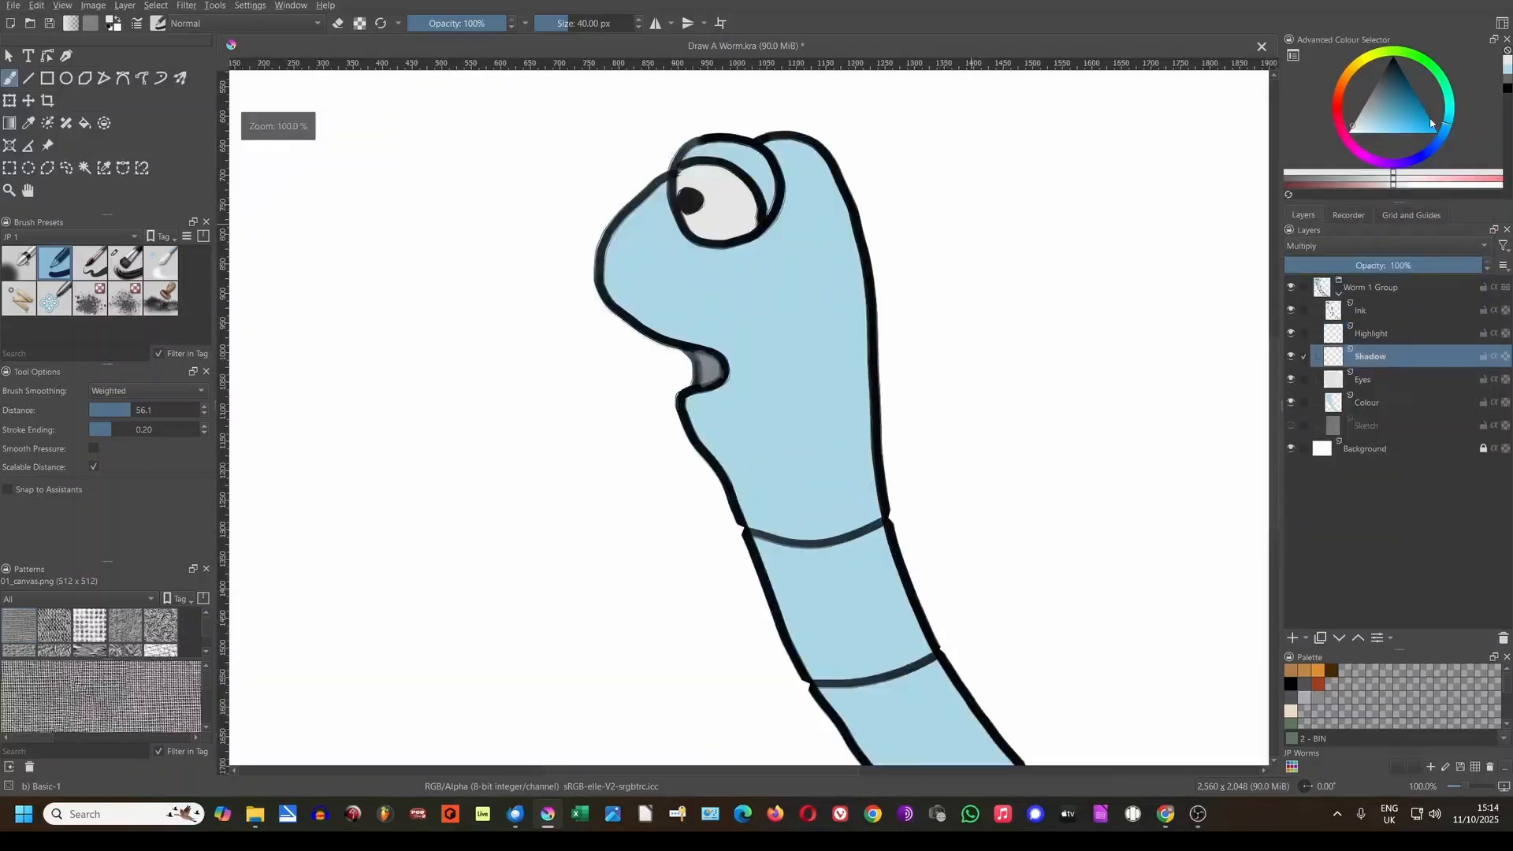
left_click(1393, 58)
scroll(851, 283, "up", 1)
scroll(703, 455, "down", 3)
left_click_drag(483, 182, 554, 260)
left_click_drag(494, 237, 554, 268)
left_click_drag(540, 214, 555, 267)
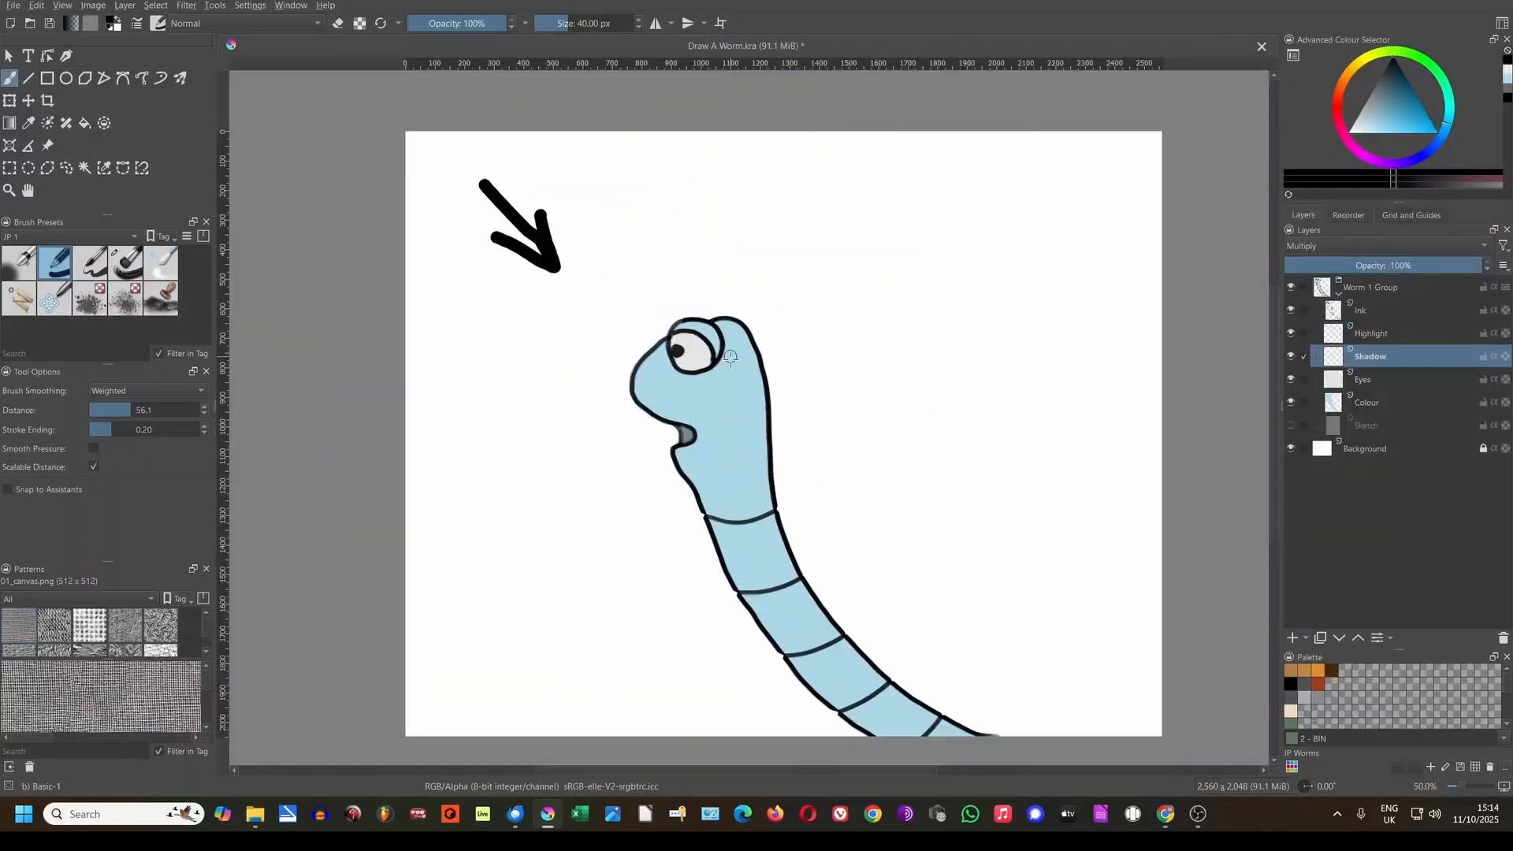
Switch brush smoothing to Basic and shade the right side of the eye on the Shadow layer.
scroll(731, 360, "up", 3)
left_click(140, 392)
left_click(128, 373)
left_click_drag(452, 288, 436, 288)
mouse_move(690, 300)
left_mouse_down()
mouse_move(653, 370)
mouse_move(605, 376)
mouse_move(717, 303)
mouse_move(587, 385)
mouse_move(678, 278)
mouse_move(666, 311)
left_mouse_up()
Set the Shadow layer opacity to 47% and shade along the underside of the worm's chin.
left_click(1377, 265)
key("e")
mouse_move(649, 327)
left_mouse_down()
mouse_move(579, 346)
mouse_move(656, 337)
left_mouse_up()
key("e")
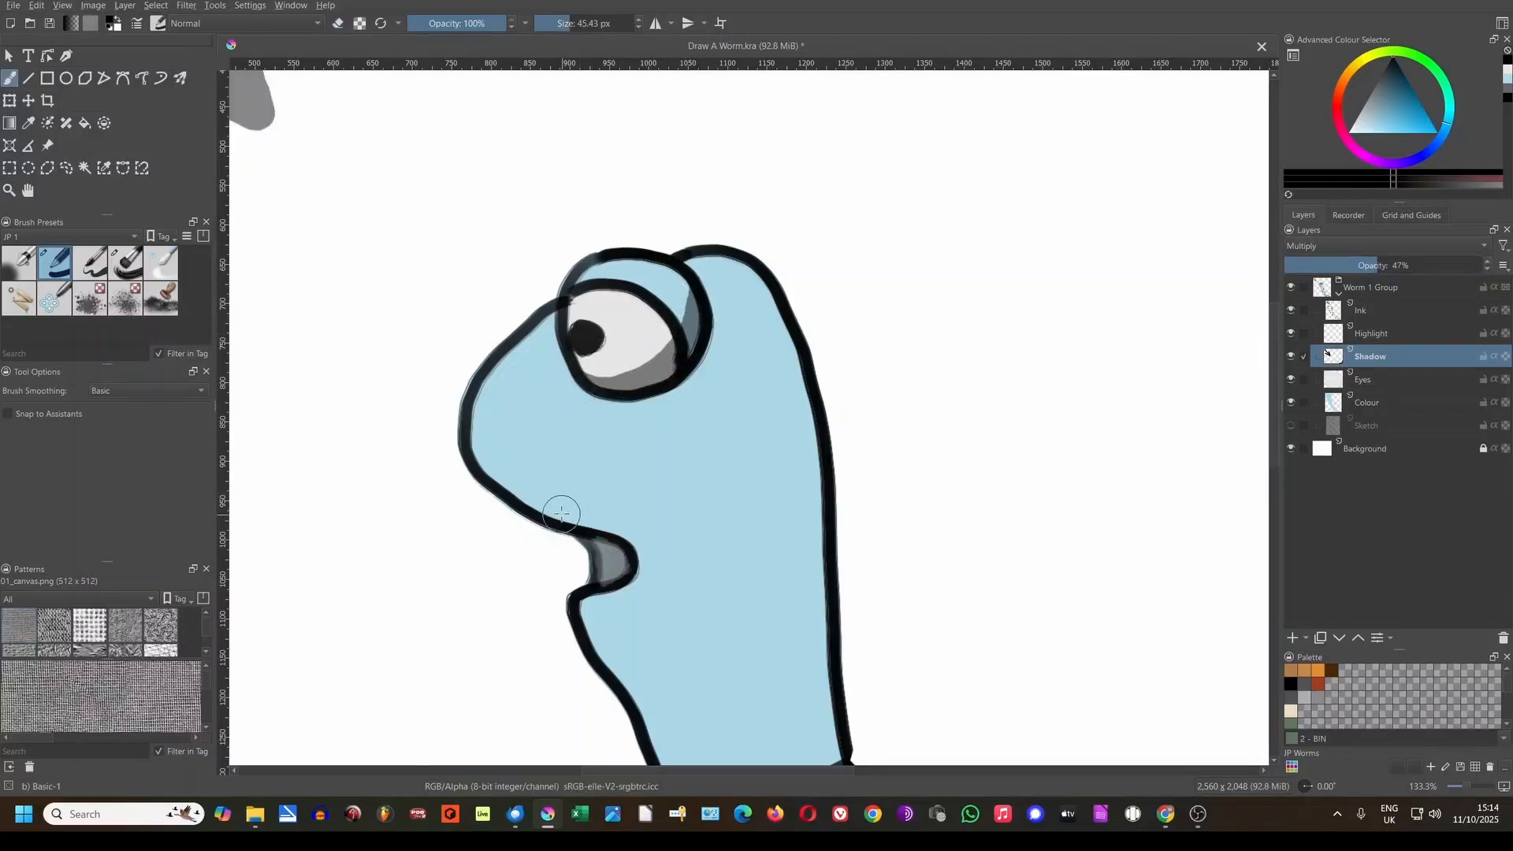
key("e")
mouse_move(560, 512)
left_mouse_down()
mouse_move(684, 557)
mouse_move(559, 497)
mouse_move(661, 556)
left_mouse_up()
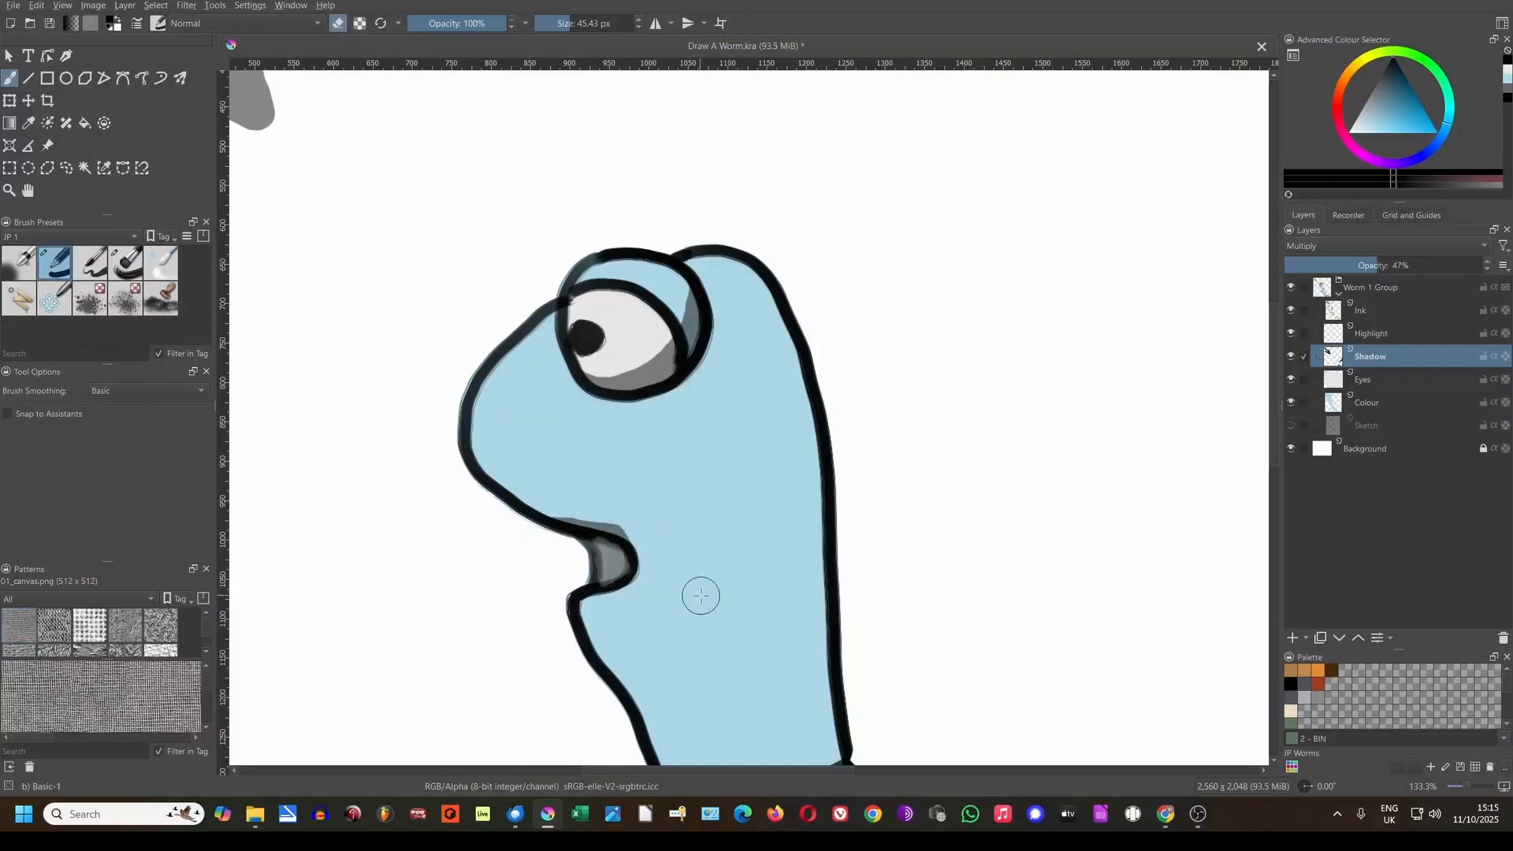
Shade just below the first body segment line on the Shadow layer.
scroll(638, 540, "up", 6)
scroll(957, 298, "down", 7)
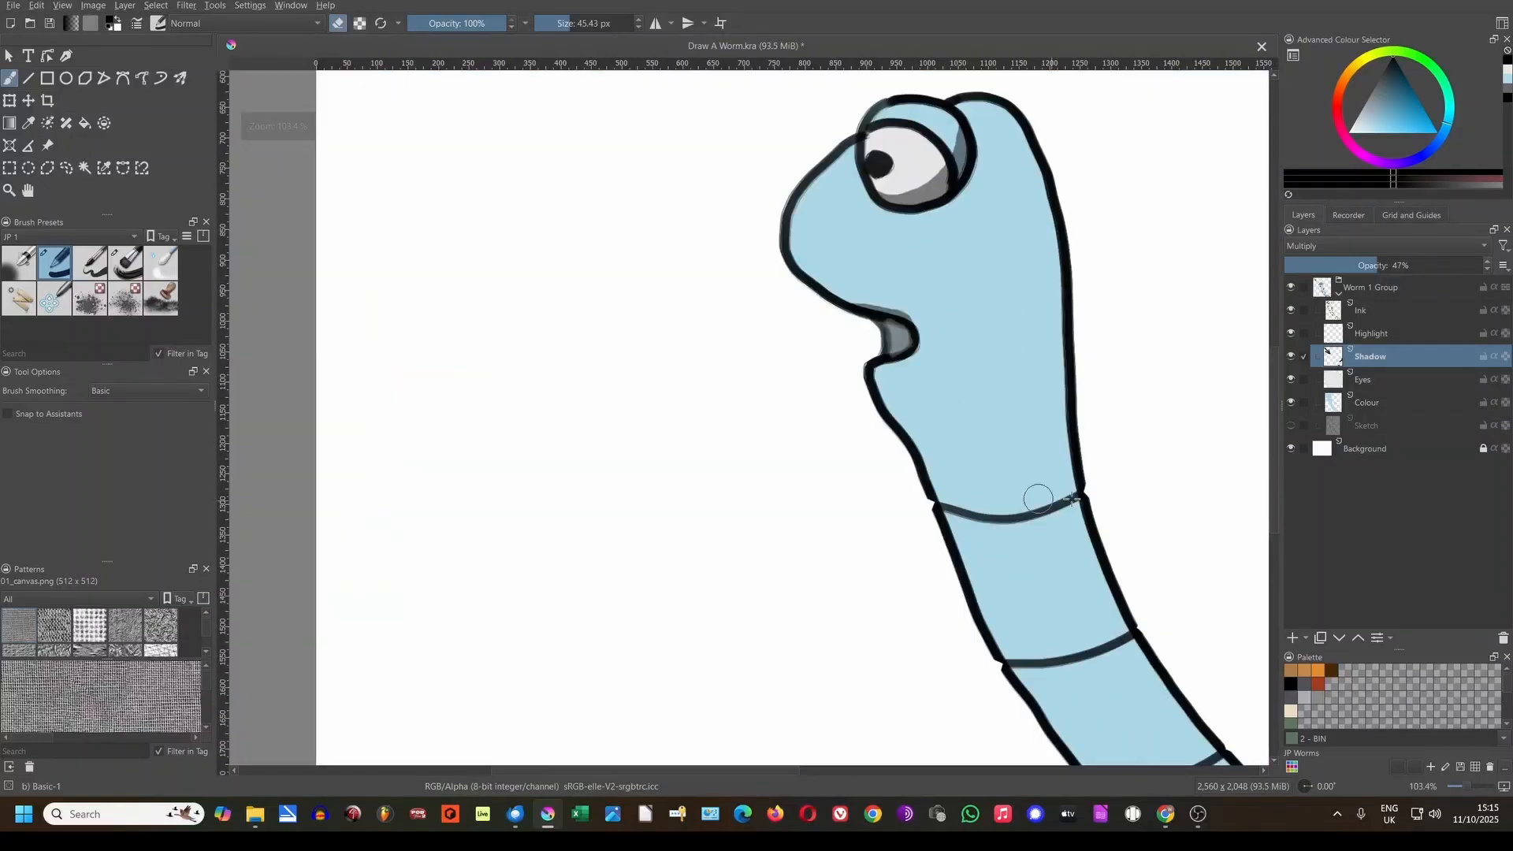
key("e")
mouse_move(1082, 481)
left_mouse_down()
mouse_move(947, 498)
mouse_move(1026, 505)
left_mouse_up()
key("e")
mouse_move(926, 478)
left_mouse_down()
mouse_move(1096, 460)
mouse_move(1092, 493)
left_mouse_up()
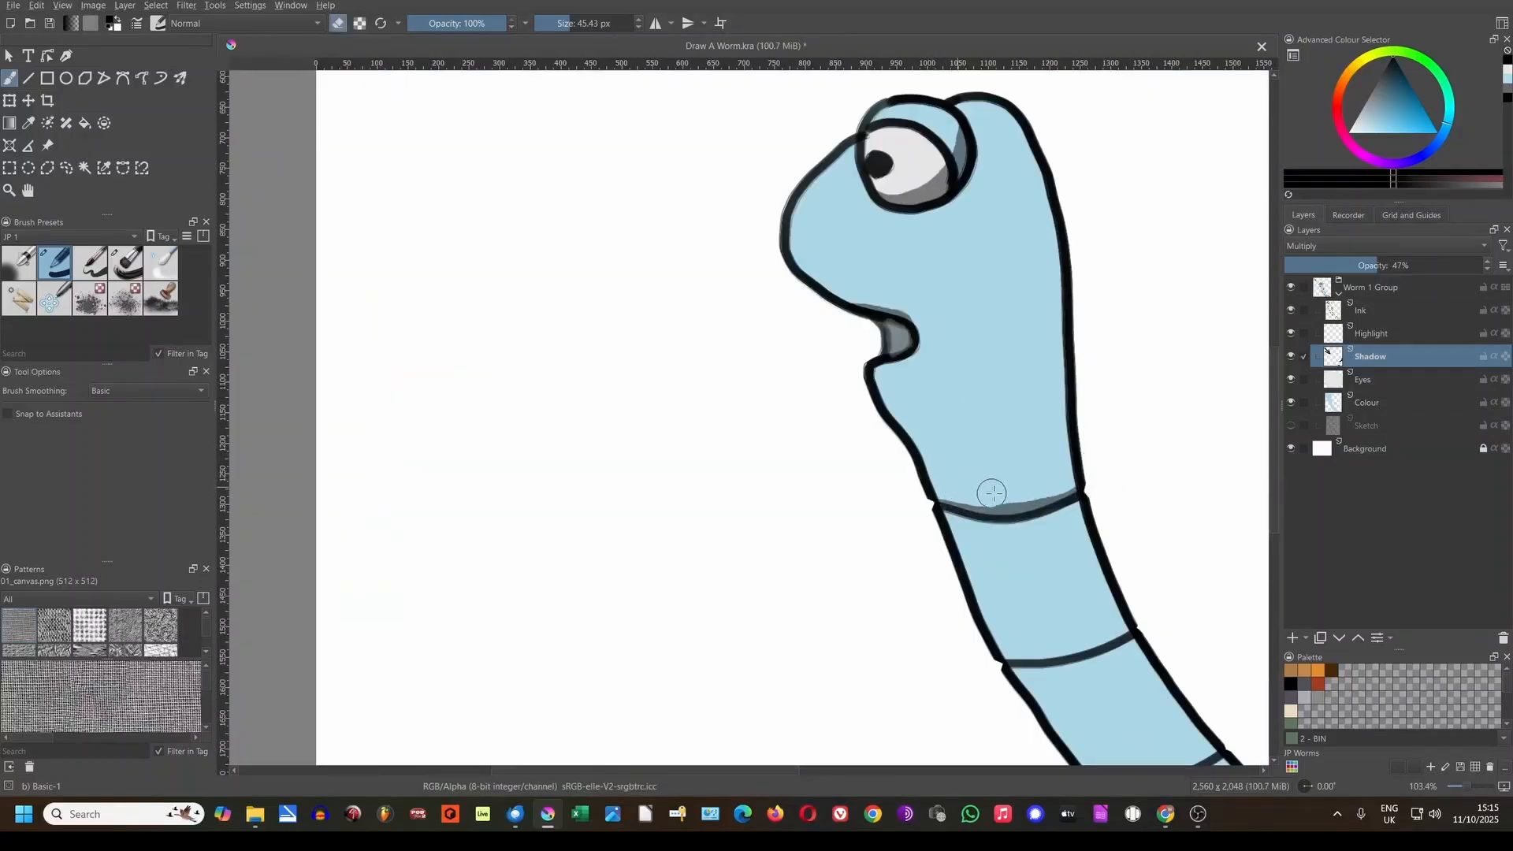
left_click_drag(989, 492, 1093, 474)
Shade below the remaining body segment lines, switching to the eraser to clean up overspill.
key("e")
key("e")
mouse_move(1134, 619)
left_mouse_down()
mouse_move(1009, 649)
mouse_move(1173, 577)
left_mouse_up()
left_click_drag(986, 662, 723, 437)
key("e")
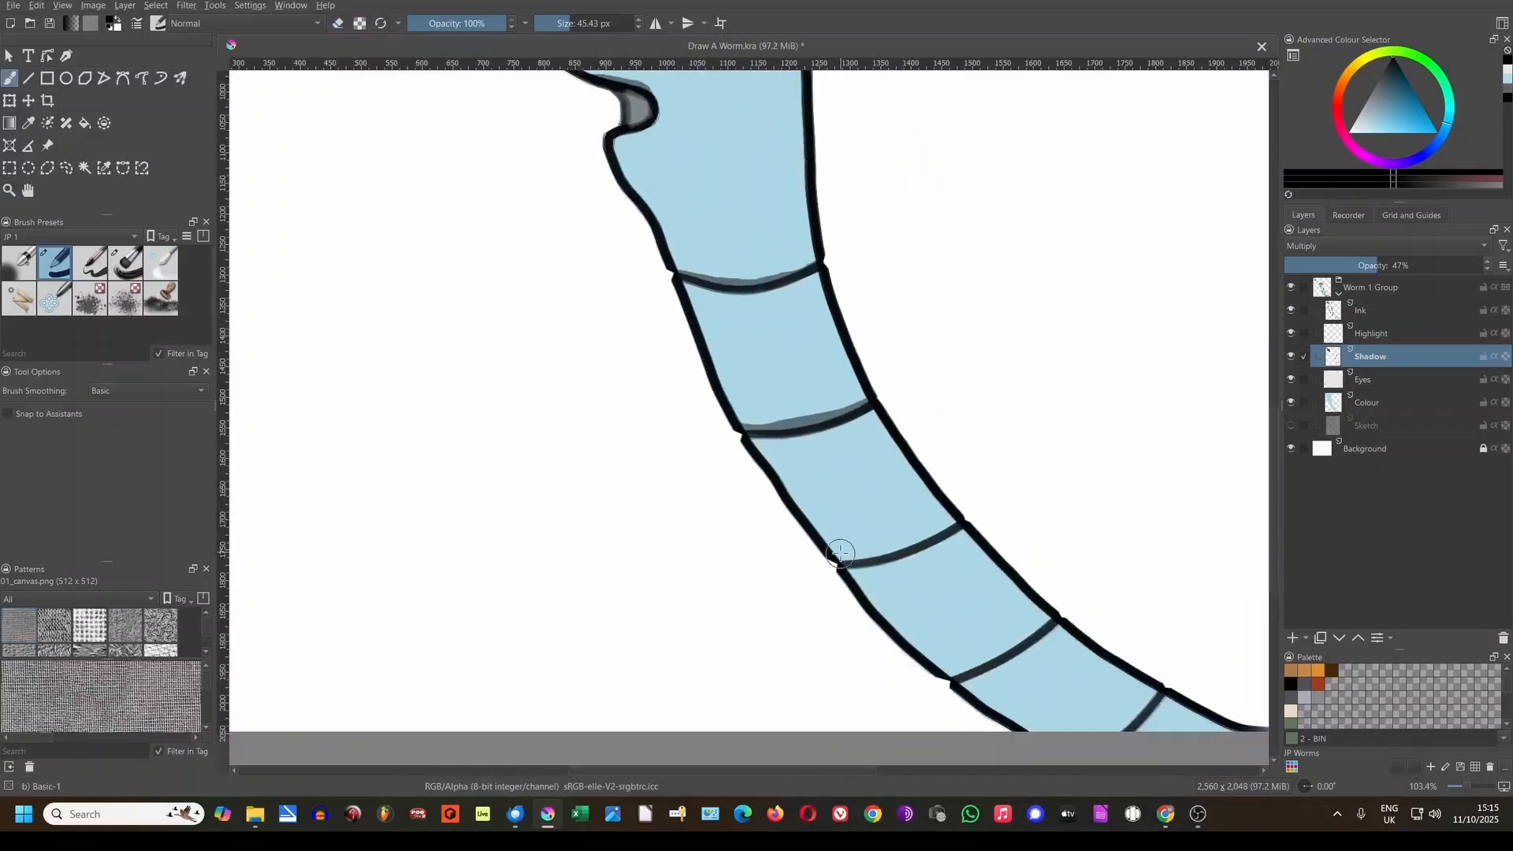
key("e")
mouse_move(841, 546)
left_mouse_down()
mouse_move(977, 500)
mouse_move(780, 533)
left_mouse_up()
key("e")
left_click_drag(995, 622, 920, 527)
left_click_drag(974, 514, 848, 592)
key("e")
mouse_move(850, 600)
left_mouse_down()
mouse_move(874, 598)
mouse_move(979, 493)
mouse_move(820, 574)
left_mouse_up()
left_click_drag(994, 595, 884, 468)
key("e")
left_click_drag(971, 454, 911, 516)
key("e")
left_click_drag(971, 448, 891, 527)
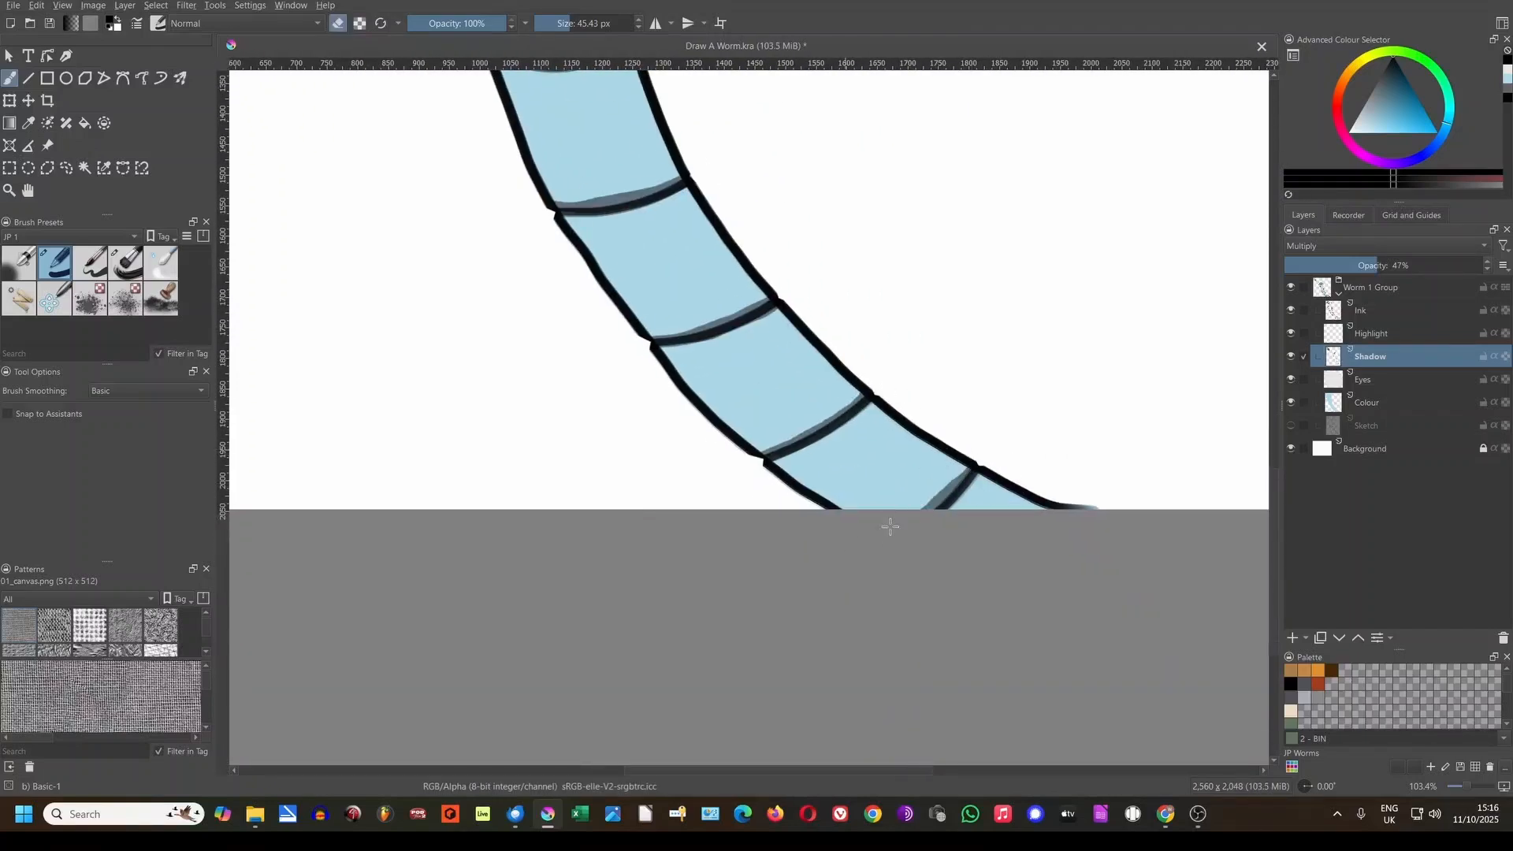
Save the document.
scroll(937, 497, "down", 3)
key("ctrl+s")
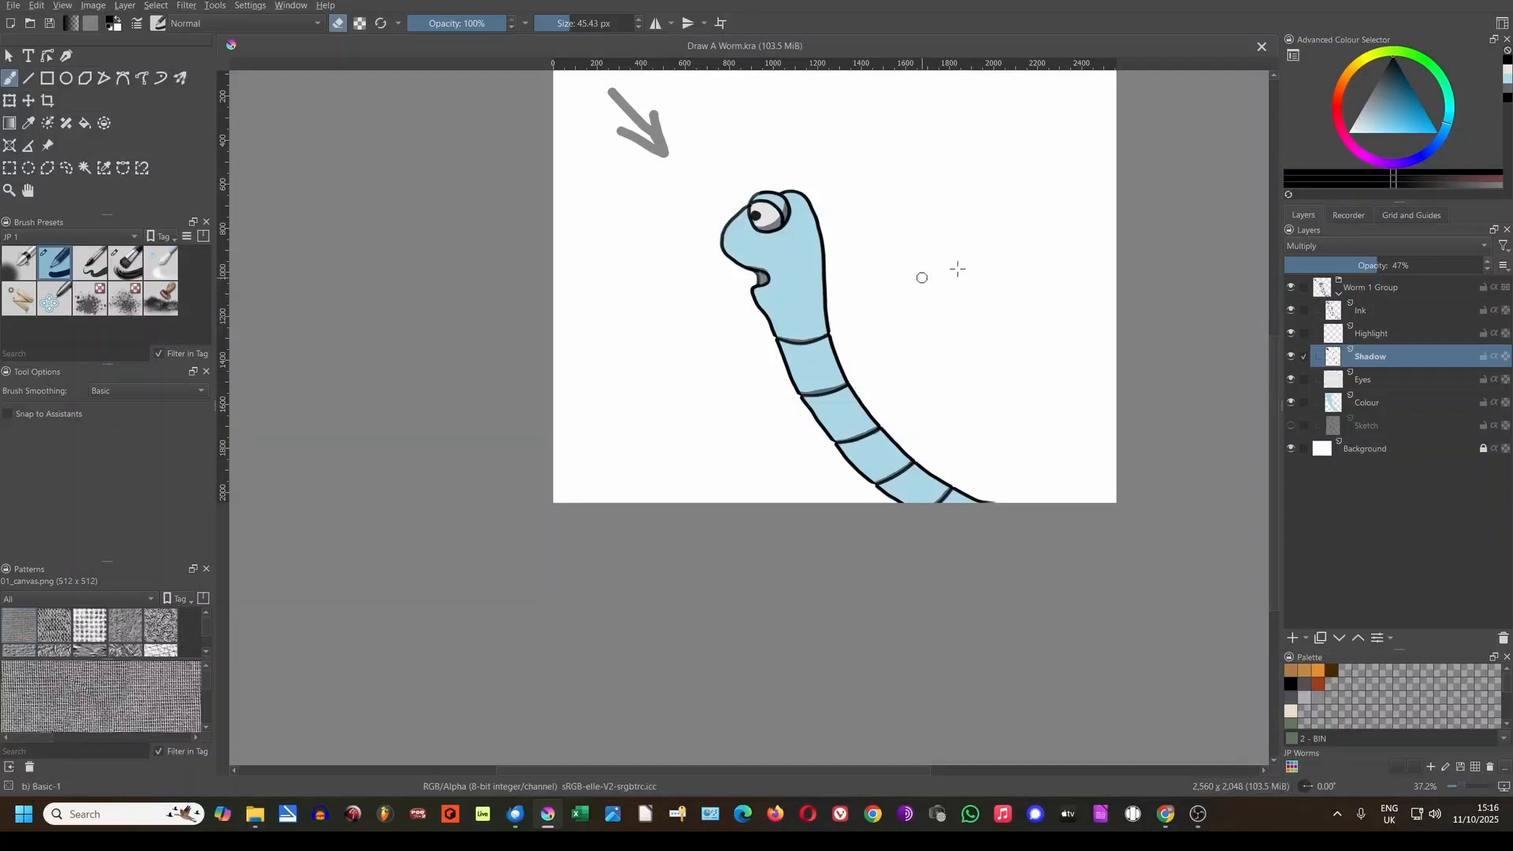
On the Highlight layer, pick a pale blue, paint a highlight stroke down the neck, then erase it.
left_click(1389, 339)
left_click_drag(1402, 109, 1349, 132)
left_click_drag(798, 260, 786, 309)
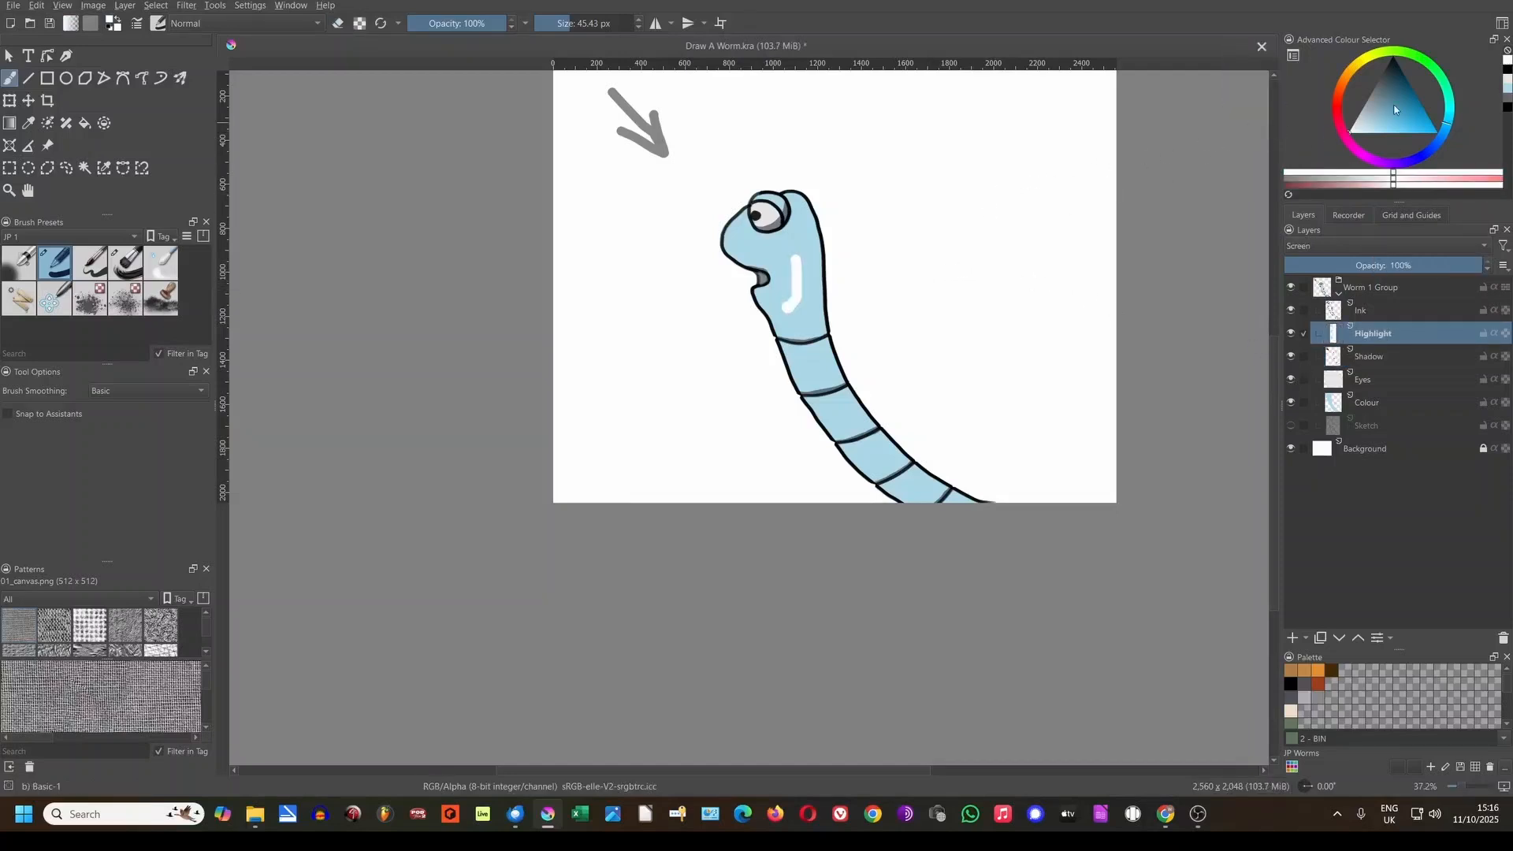
left_click_drag(1393, 265, 1379, 266)
key("e")
scroll(737, 148, "up", 4)
key("e")
mouse_move(806, 264)
left_mouse_down()
mouse_move(787, 309)
mouse_move(778, 258)
left_mouse_up()
Paint highlights along the body segment lines on the Highlight layer, erasing stray marks.
key("e")
Set the Highlight layer opacity to 81% and add a highlight to the eye.
left_click_drag(1379, 266, 1444, 265)
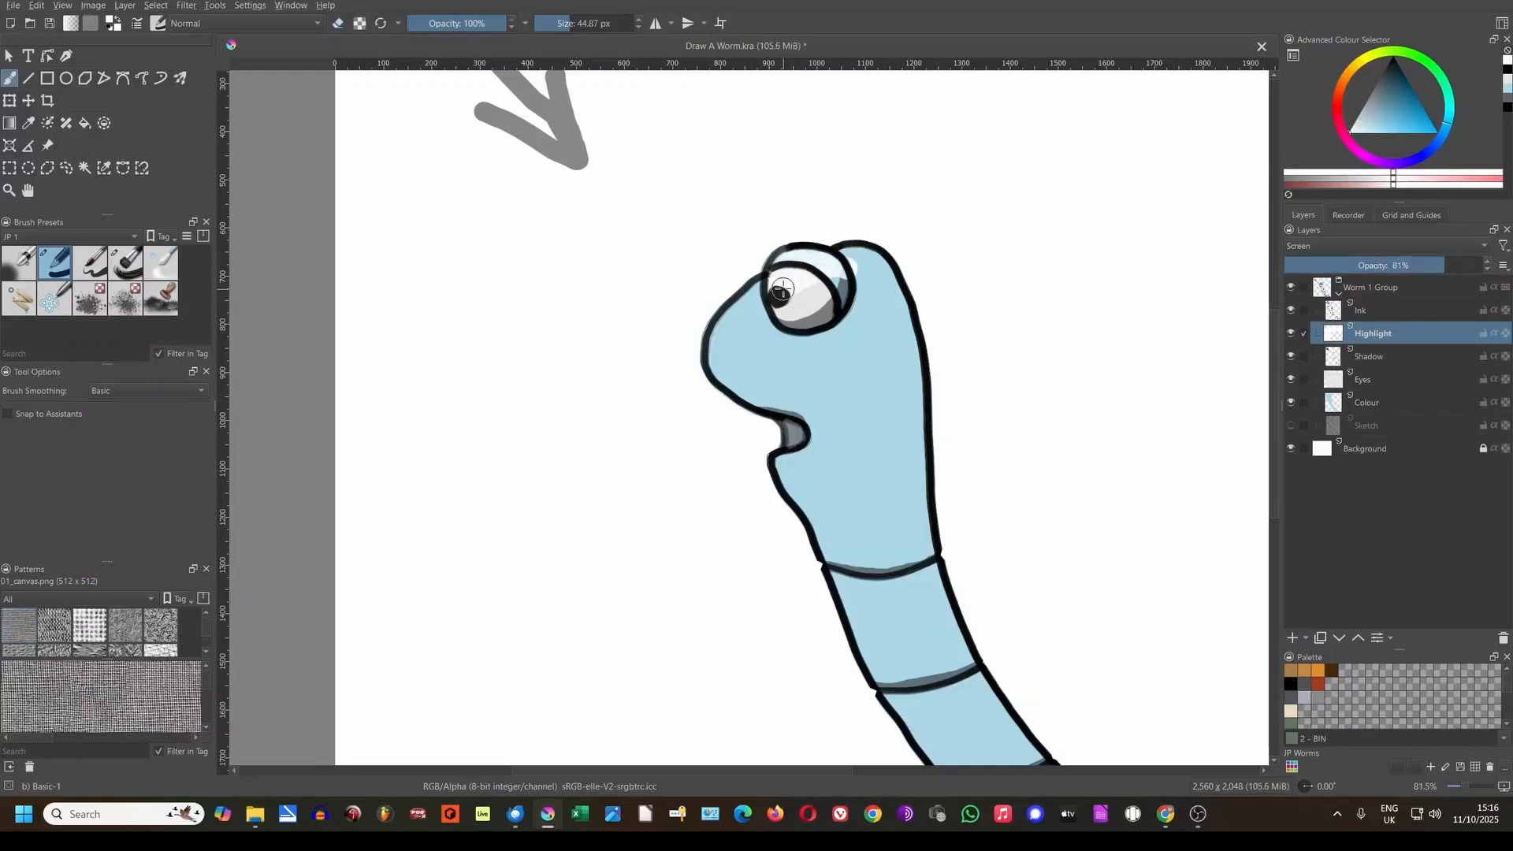
mouse_move(793, 282)
left_mouse_down()
mouse_move(726, 392)
mouse_move(862, 232)
mouse_move(899, 259)
mouse_move(851, 262)
mouse_move(686, 364)
mouse_move(814, 449)
mouse_move(813, 295)
mouse_move(789, 274)
mouse_move(776, 326)
left_mouse_up()
key("e")
key("e")
key("e")
key("e")
key("e")
left_click_drag(832, 570, 940, 564)
key("e")
left_click_drag(940, 558, 834, 565)
left_click_drag(937, 599, 884, 499)
key("e")
mouse_move(926, 577)
left_mouse_down()
mouse_move(871, 587)
mouse_move(935, 581)
left_mouse_up()
key("e")
left_click_drag(925, 486, 854, 365)
key("e")
mouse_move(837, 575)
left_mouse_down()
mouse_move(891, 569)
mouse_move(877, 488)
left_mouse_up()
On the Shadow layer, paint a broad shadow down the worm's right side and enable inherit alpha to clip it.
key("e")
scroll(999, 331, "down", 5)
left_click(1370, 356)
key("x")
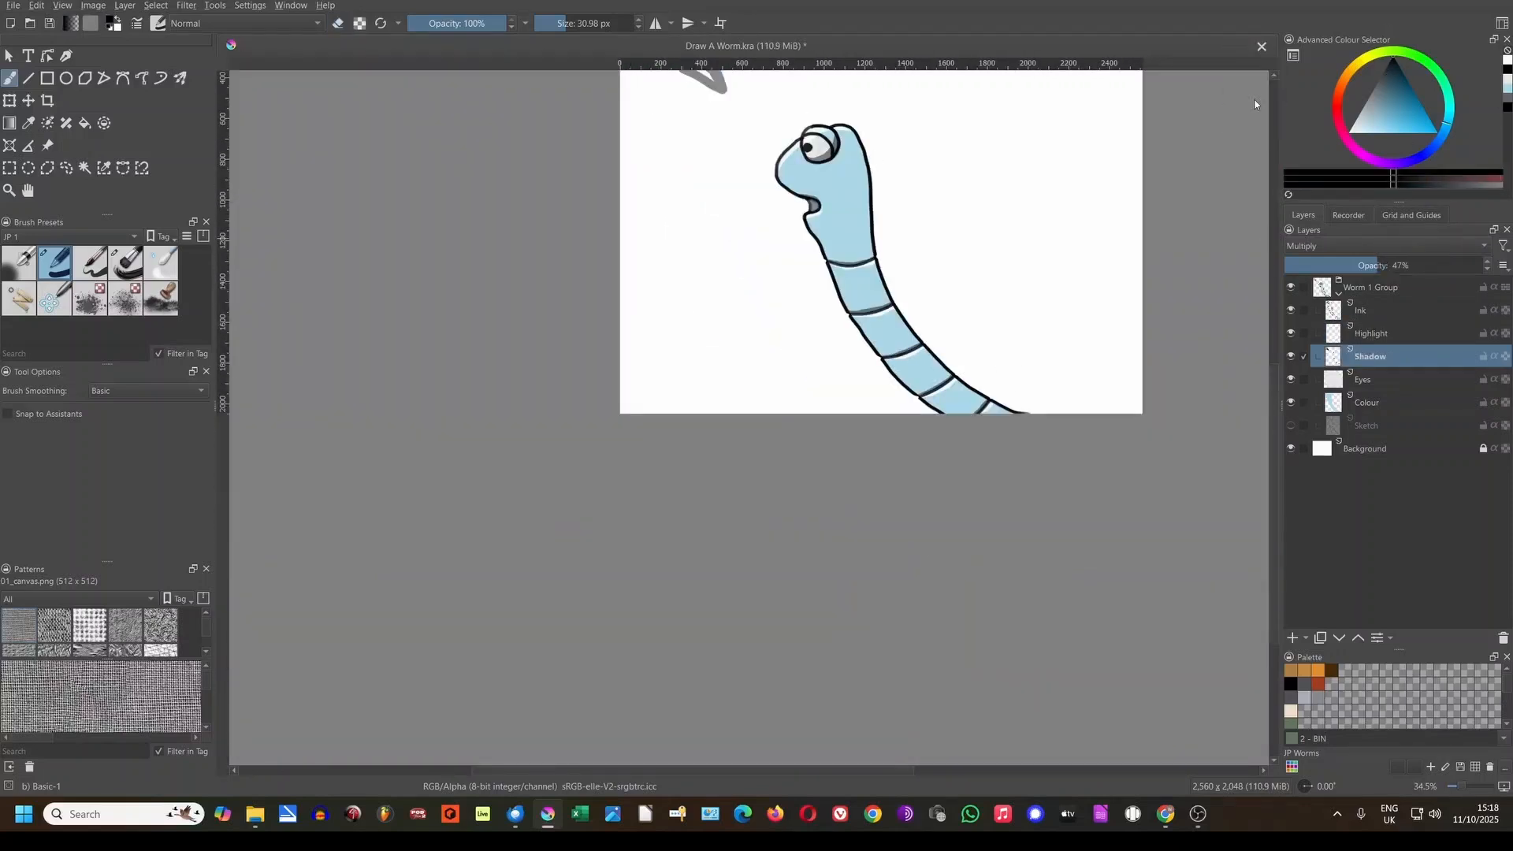
scroll(917, 203, "up", 2)
mouse_move(846, 233)
left_mouse_down()
mouse_move(809, 219)
mouse_move(805, 343)
mouse_move(836, 455)
mouse_move(890, 516)
mouse_move(988, 573)
left_mouse_up()
key("e")
mouse_move(831, 213)
left_mouse_down()
mouse_move(814, 236)
mouse_move(823, 296)
left_mouse_up()
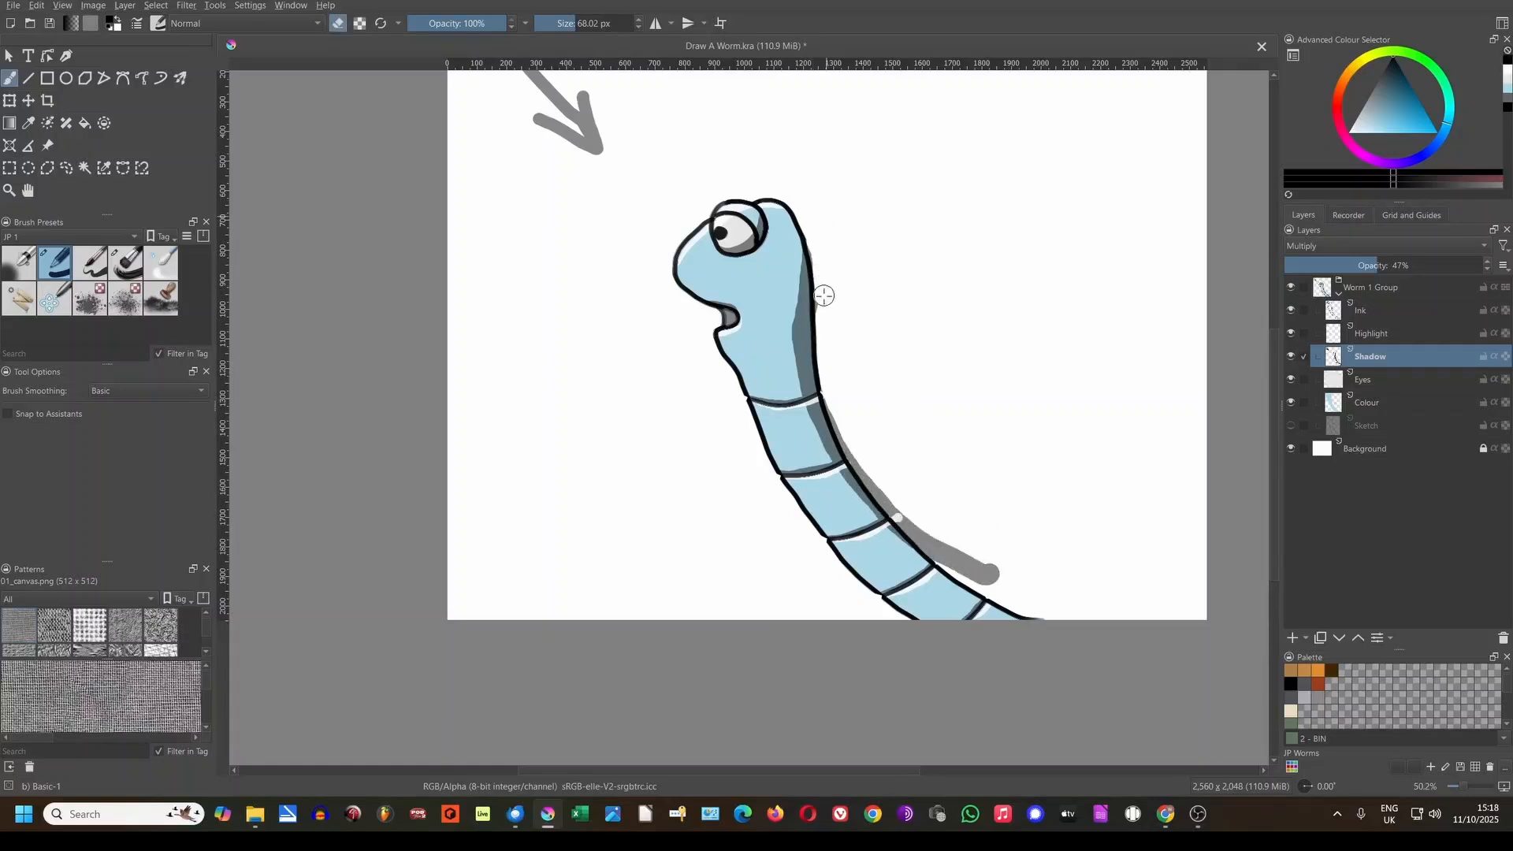
left_click(1494, 357)
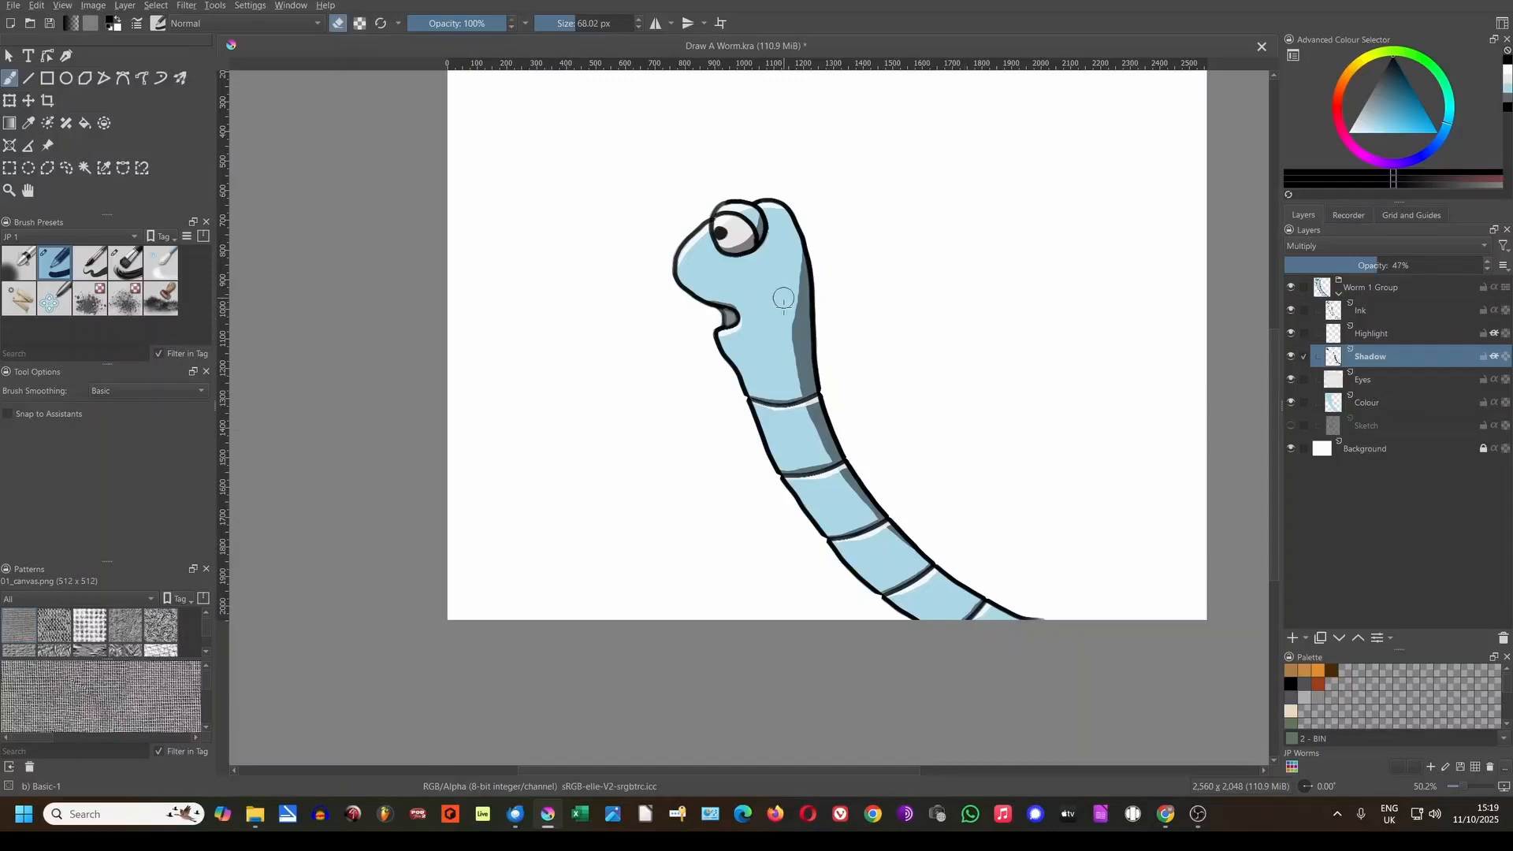
Lower the Shadow layer opacity to 31% and the Highlight layer opacity to 44%.
scroll(783, 299, "up", 5)
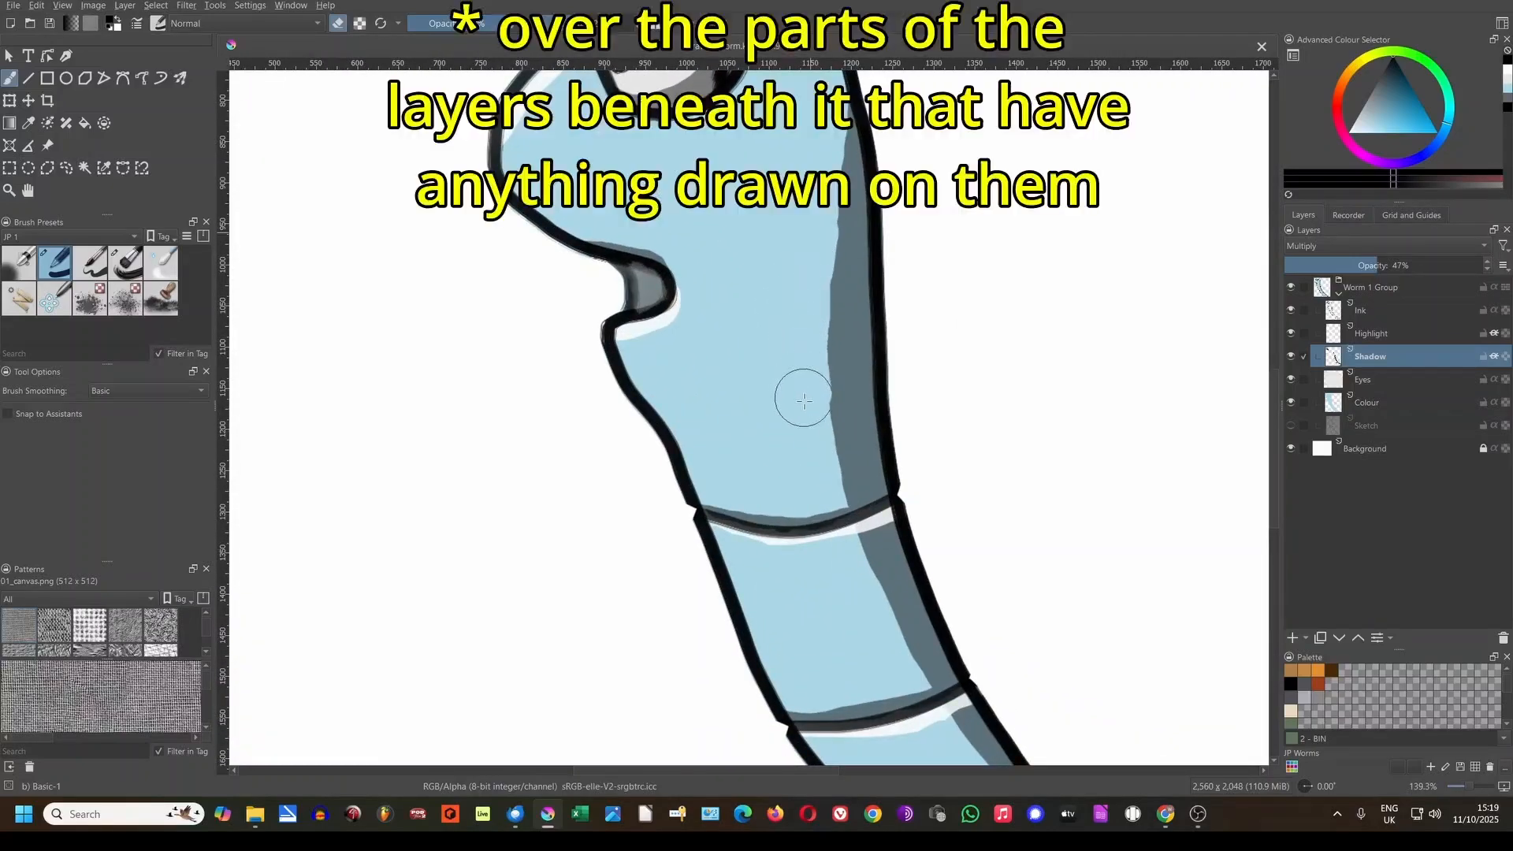
scroll(1060, 315, "down", 5)
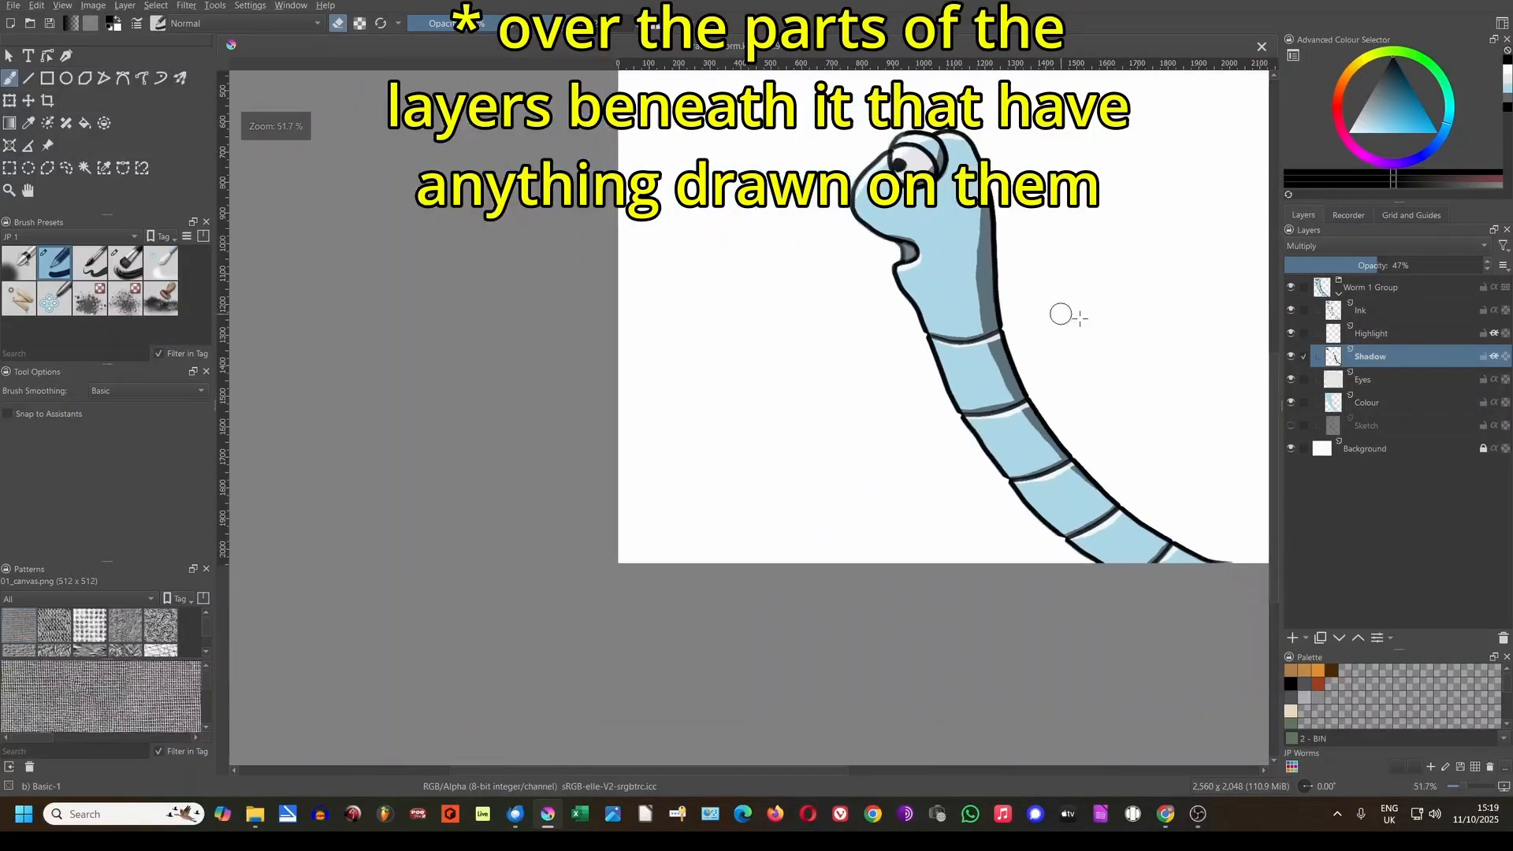
left_click_drag(1389, 264, 1346, 264)
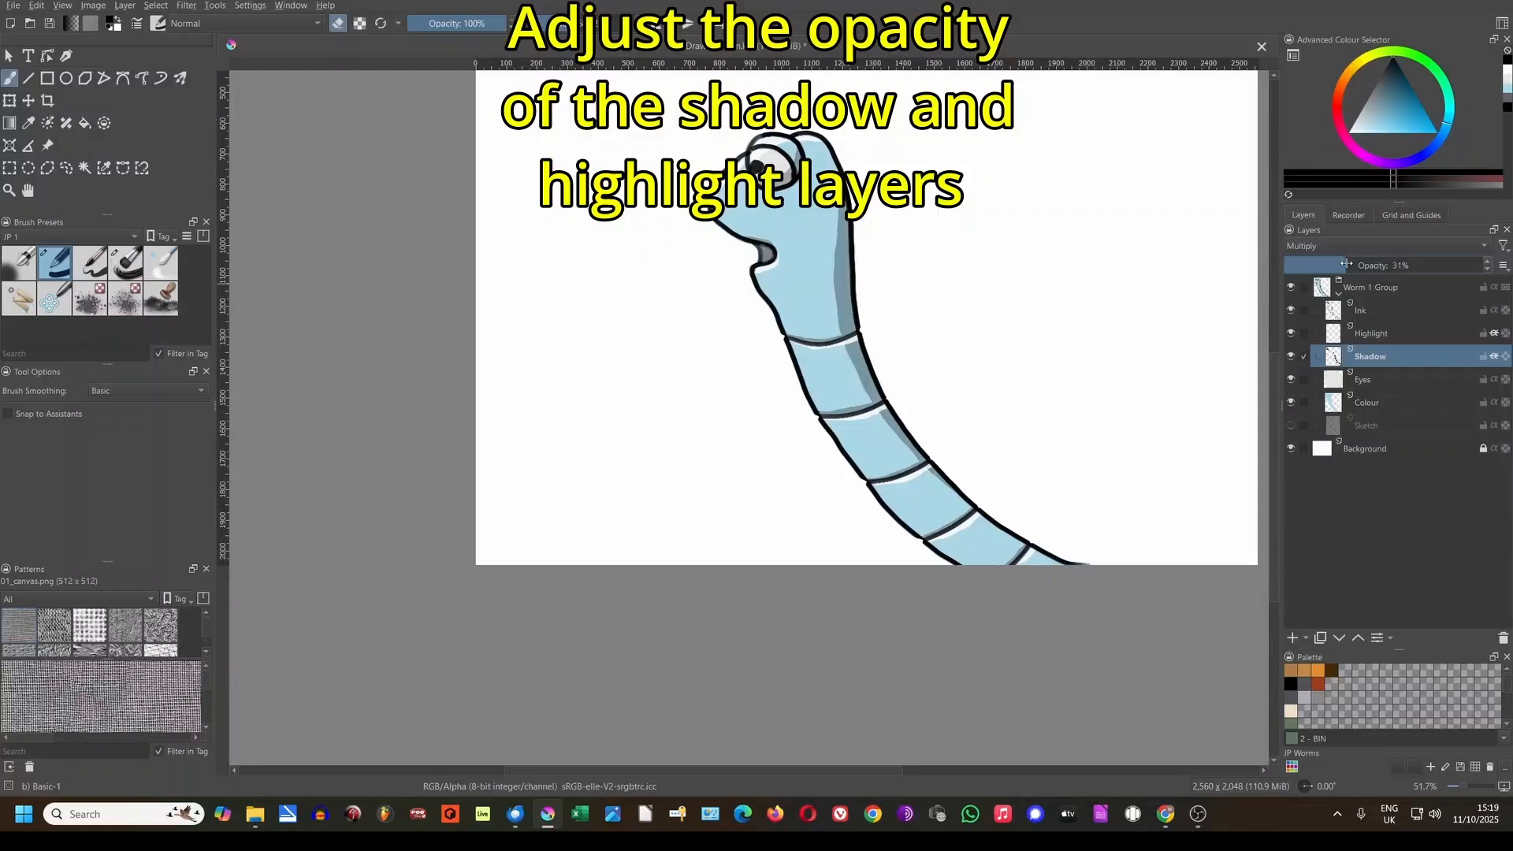
left_click(1375, 335)
left_click_drag(1388, 266, 1367, 266)
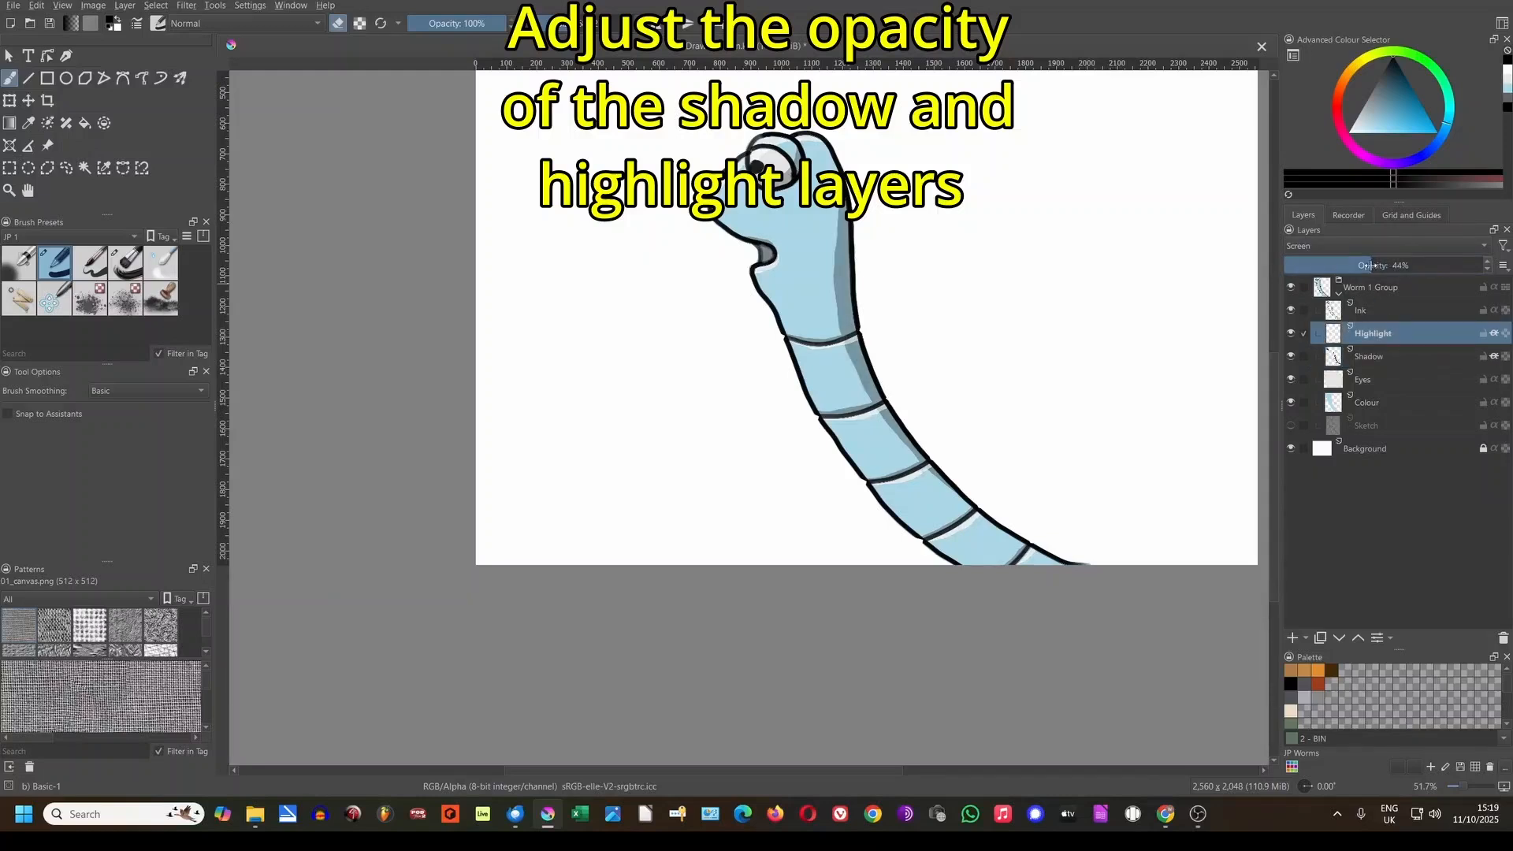